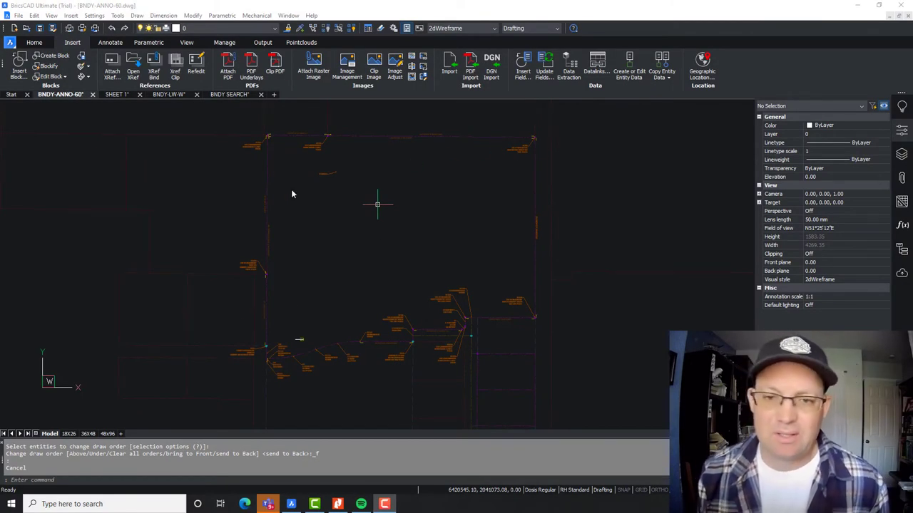
# Examine the M 515 monument callout at the southwest corner of the boundary.
pyautogui.click(418, 230)
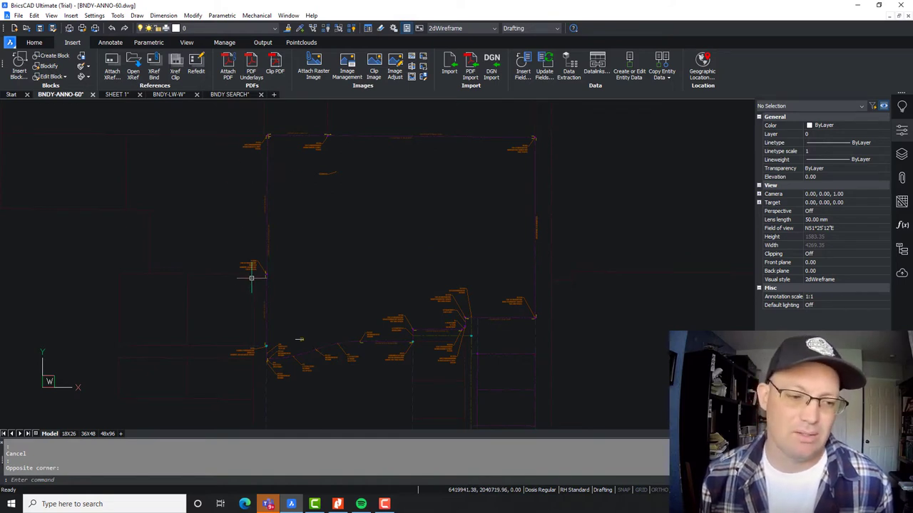
pyautogui.scroll(5, 251, 278)
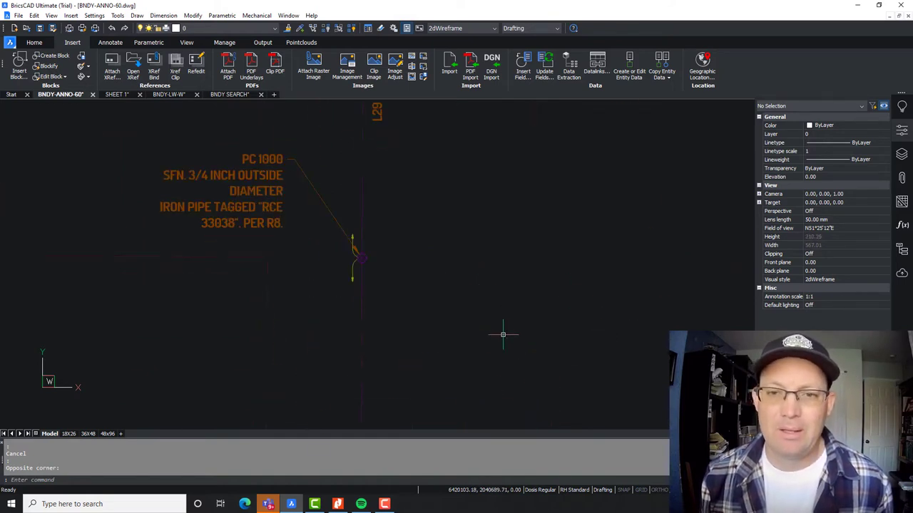
pyautogui.moveTo(477, 412); pyautogui.dragTo(454, 270, button='middle')
pyautogui.moveTo(446, 414); pyautogui.dragTo(425, 212, button='middle')
pyautogui.moveTo(396, 421); pyautogui.dragTo(428, 219, button='middle')
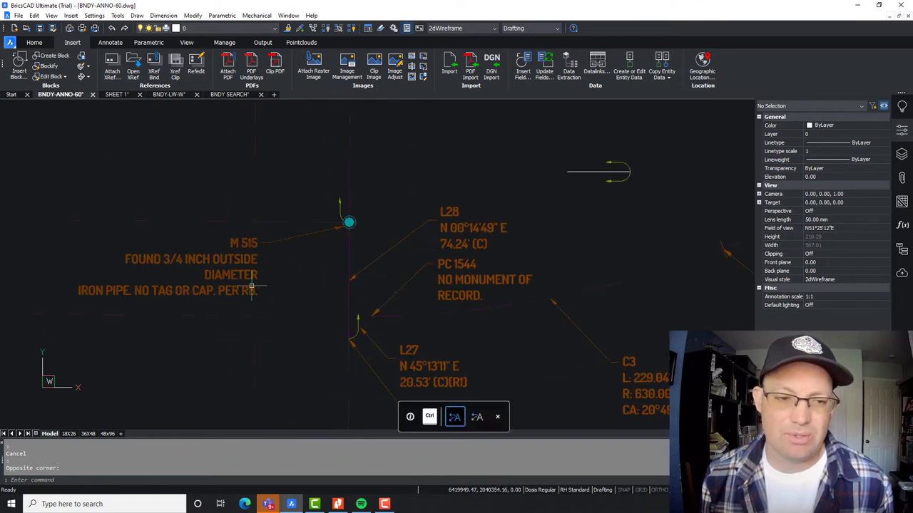
pyautogui.moveTo(251, 286)
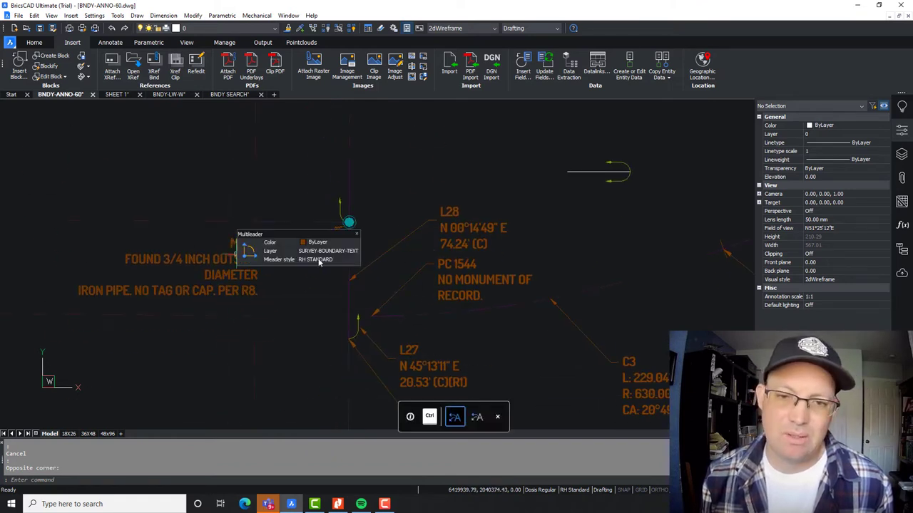
pyautogui.scroll(2, 292, 290)
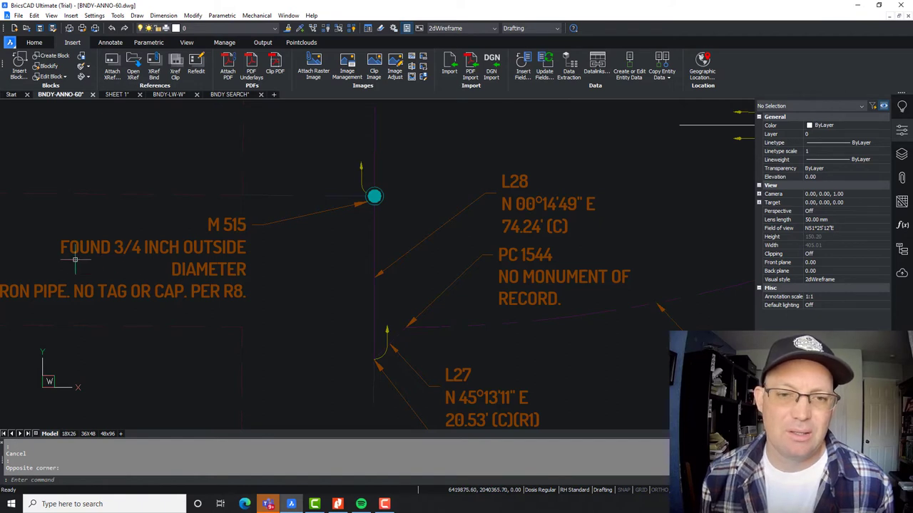
pyautogui.moveTo(75, 259)
pyautogui.mouseDown(button='middle')
pyautogui.moveTo(204, 249)
pyautogui.moveTo(196, 252)
pyautogui.mouseUp(button='middle')
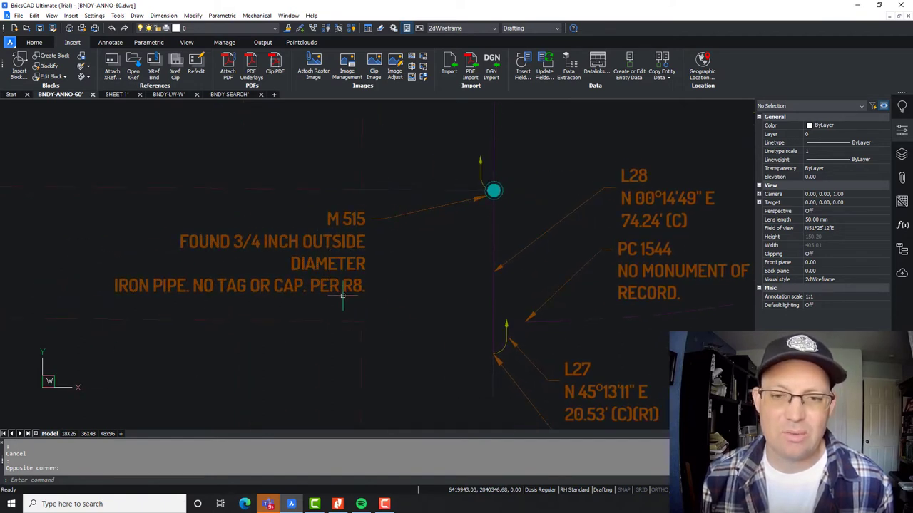
pyautogui.scroll(-3, 408, 263)
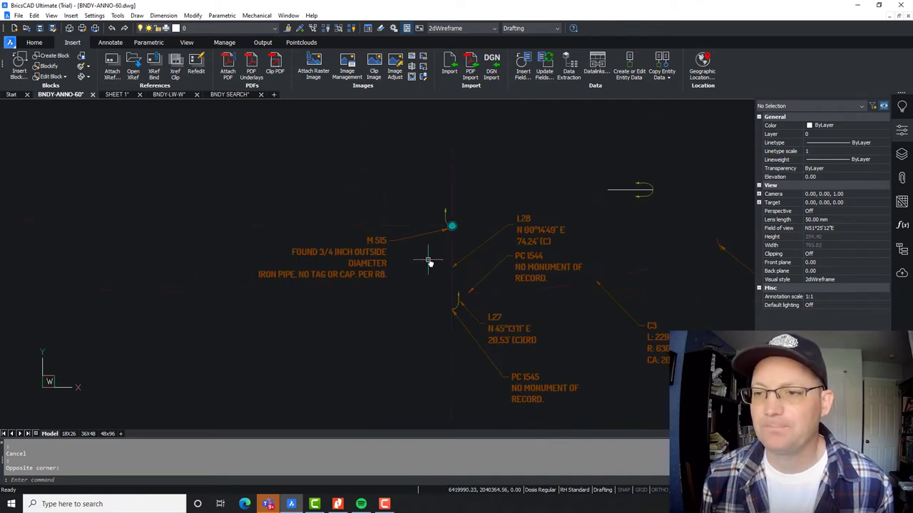
# Examine the PC 1000 iron pipe callout on the west boundary line.
pyautogui.moveTo(428, 266)
pyautogui.mouseDown(button='middle')
pyautogui.moveTo(357, 350)
pyautogui.moveTo(330, 306)
pyautogui.moveTo(375, 265)
pyautogui.moveTo(346, 208)
pyautogui.moveTo(385, 274)
pyautogui.mouseUp(button='middle')
pyautogui.scroll(3, 347, 209)
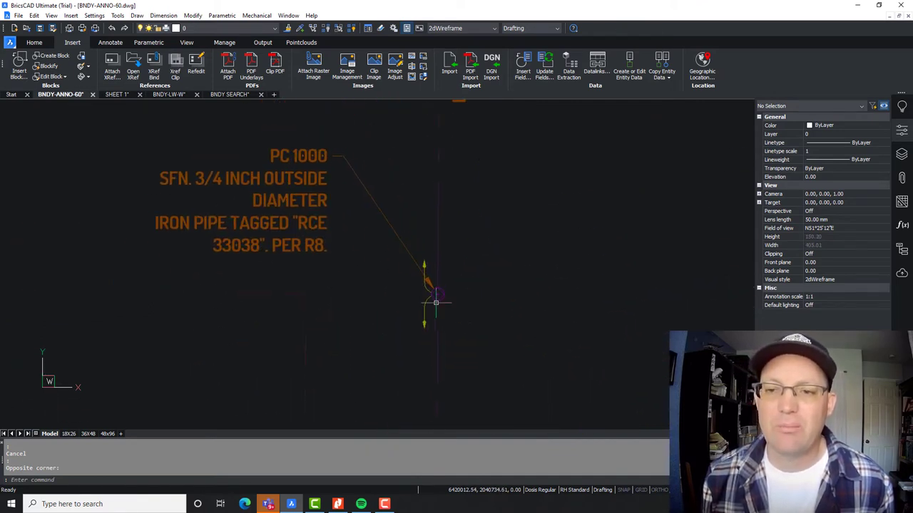
pyautogui.moveTo(442, 301)
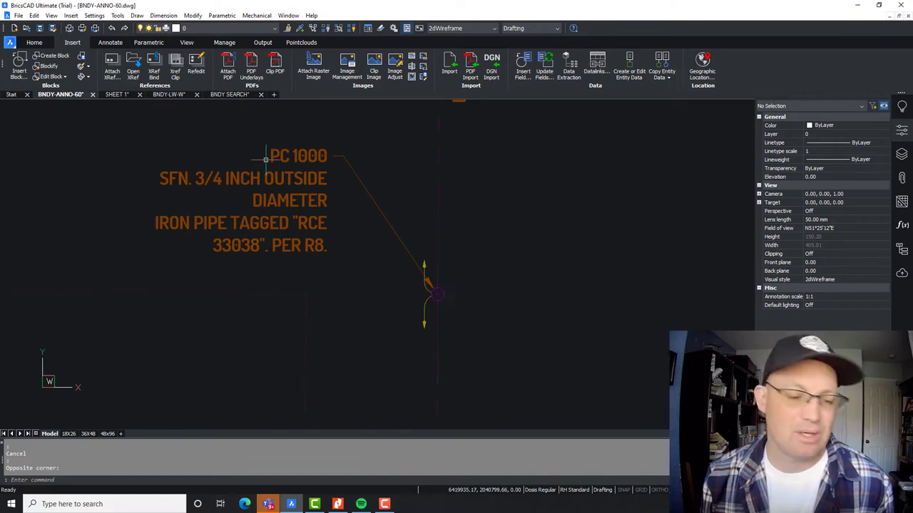
pyautogui.moveTo(309, 160)
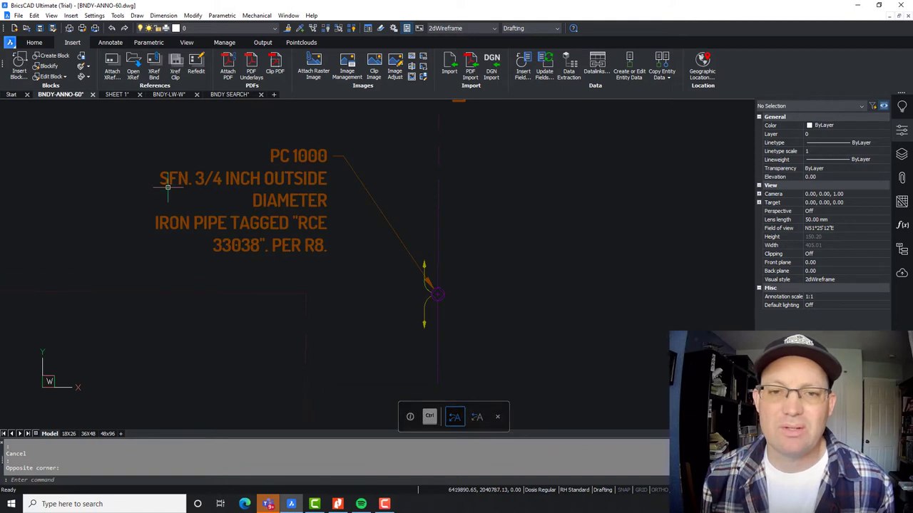
pyautogui.moveTo(171, 181)
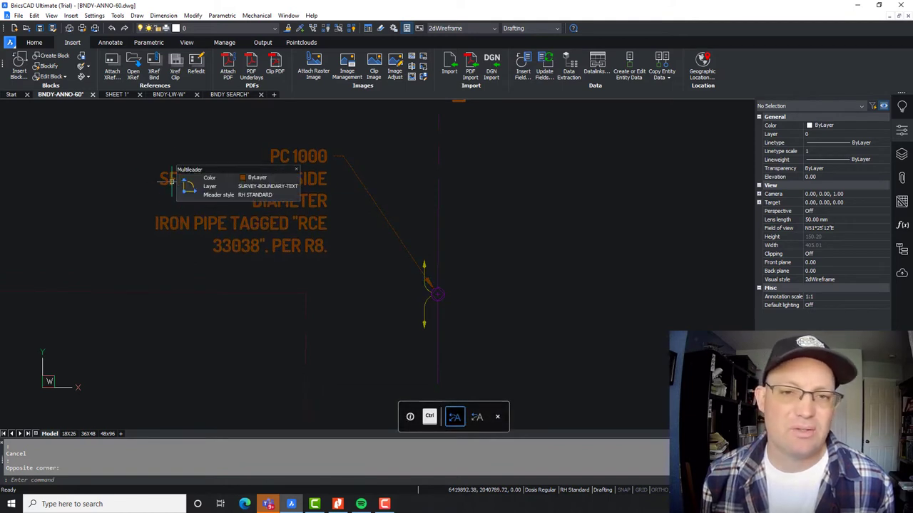
pyautogui.moveTo(194, 192)
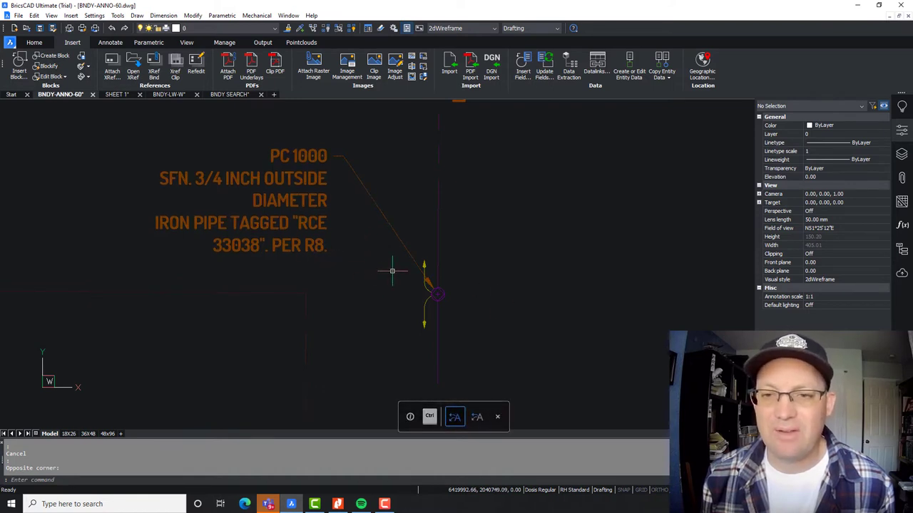
# Examine the callouts along the curved south boundary, including the PC 1543 note.
pyautogui.scroll(-4, 393, 268)
pyautogui.scroll(-4, 392, 266)
pyautogui.moveTo(534, 240)
pyautogui.mouseDown(button='middle')
pyautogui.moveTo(381, 314)
pyautogui.moveTo(397, 165)
pyautogui.mouseUp(button='middle')
pyautogui.scroll(3, 345, 296)
pyautogui.moveTo(401, 347); pyautogui.dragTo(366, 244, button='middle')
pyautogui.scroll(2, 346, 271)
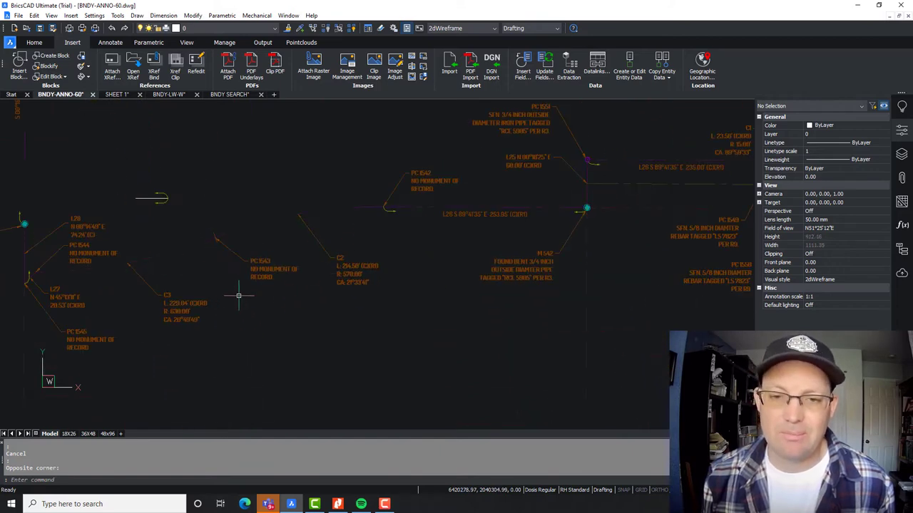
pyautogui.scroll(4, 256, 292)
pyautogui.press('ctrl')
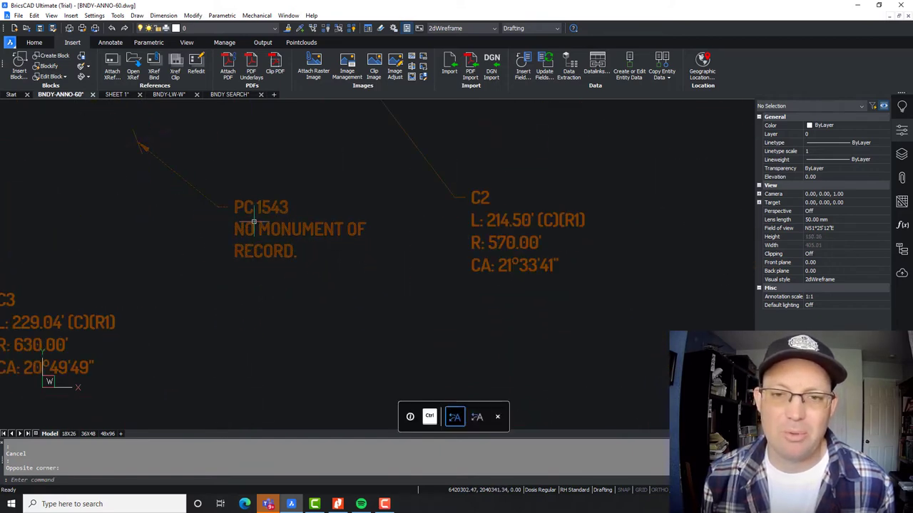
pyautogui.scroll(-5, 286, 264)
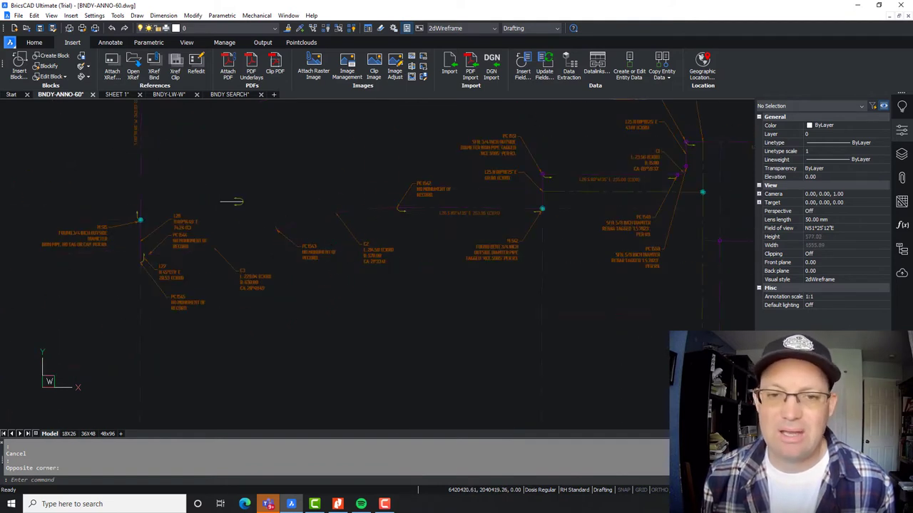
# Examine the found iron pipe callouts at the monuments south of the boundary.
pyautogui.moveTo(475, 238)
pyautogui.mouseDown(button='middle')
pyautogui.moveTo(375, 255)
pyautogui.moveTo(301, 326)
pyautogui.mouseUp(button='middle')
pyautogui.moveTo(440, 161); pyautogui.dragTo(388, 306, button='middle')
pyautogui.scroll(-1, 474, 281)
pyautogui.scroll(-3, 465, 245)
pyautogui.moveTo(465, 244); pyautogui.dragTo(449, 110, button='middle')
pyautogui.scroll(4, 470, 278)
pyautogui.scroll(1, 501, 306)
pyautogui.moveTo(516, 280); pyautogui.dragTo(681, 200, button='middle')
pyautogui.moveTo(247, 233); pyautogui.dragTo(580, 212, button='middle')
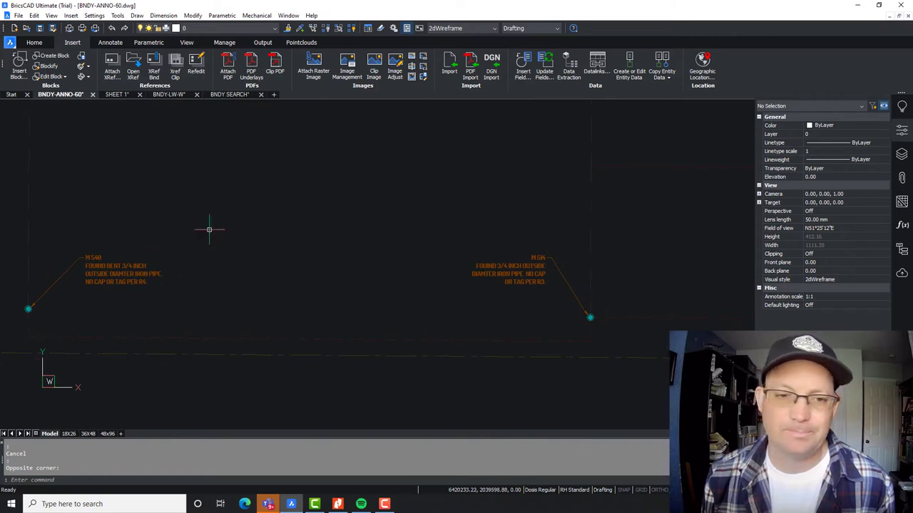
# Examine the rebar monument callouts and line labels along the north boundary.
pyautogui.scroll(-3, 312, 193)
pyautogui.moveTo(345, 188); pyautogui.dragTo(326, 306, button='middle')
pyautogui.moveTo(347, 220); pyautogui.dragTo(334, 292, button='middle')
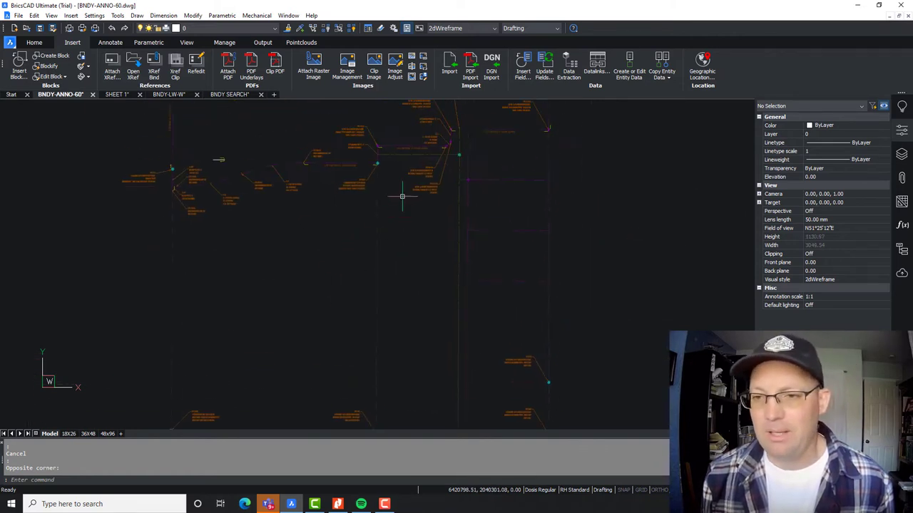
pyautogui.scroll(-3, 367, 240)
pyautogui.scroll(4, 329, 287)
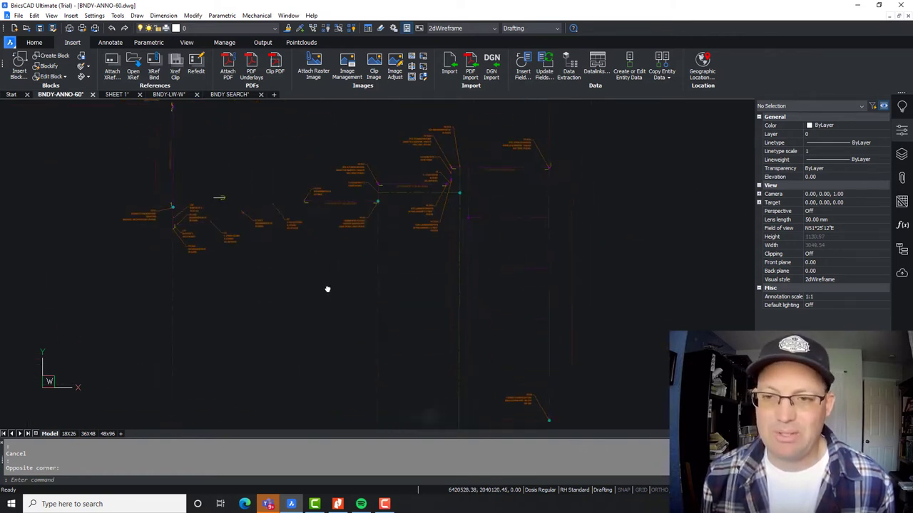
pyautogui.moveTo(339, 171)
pyautogui.mouseDown(button='middle')
pyautogui.moveTo(347, 224)
pyautogui.moveTo(313, 359)
pyautogui.mouseUp(button='middle')
pyautogui.scroll(6, 330, 245)
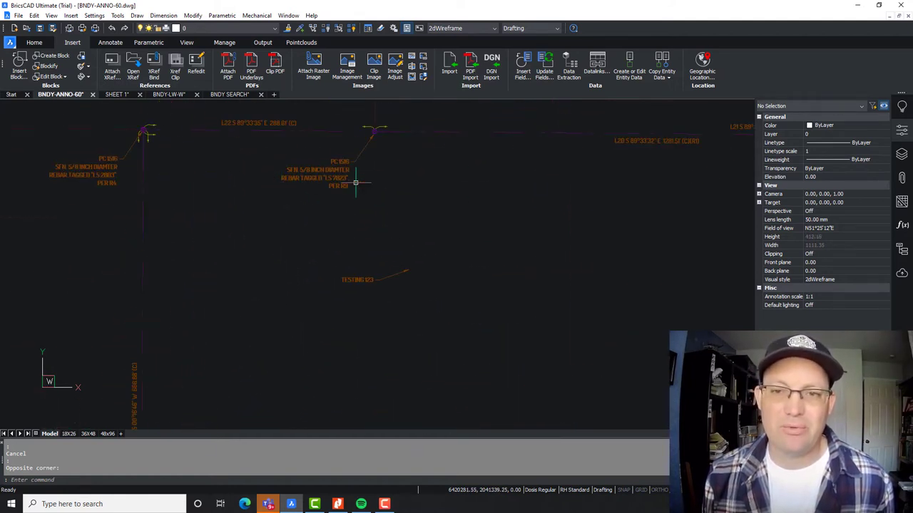
# Review the overall boundary annotation, including the callouts clustered at the southeast jog.
pyautogui.scroll(-5, 361, 175)
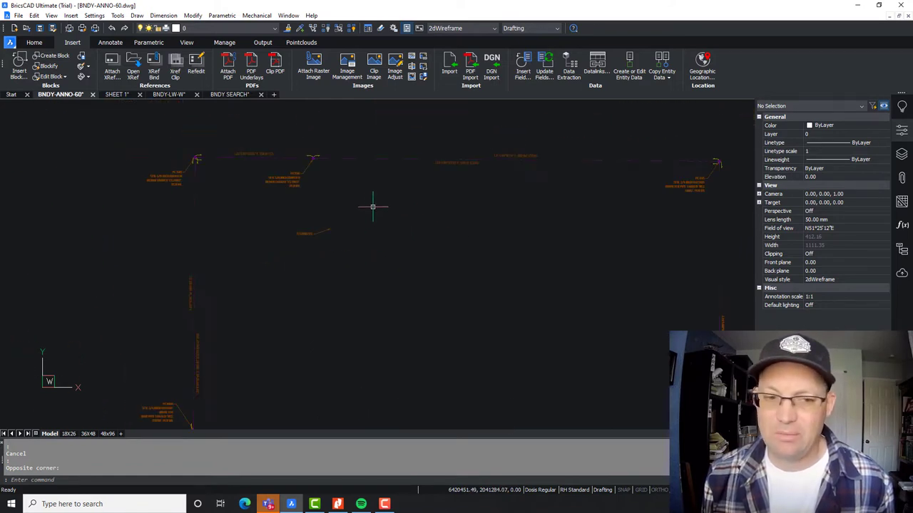
pyautogui.moveTo(462, 251)
pyautogui.mouseDown(button='middle')
pyautogui.moveTo(287, 236)
pyautogui.moveTo(299, 220)
pyautogui.mouseUp(button='middle')
pyautogui.scroll(-3, 308, 222)
pyautogui.moveTo(325, 260); pyautogui.dragTo(340, 225, button='middle')
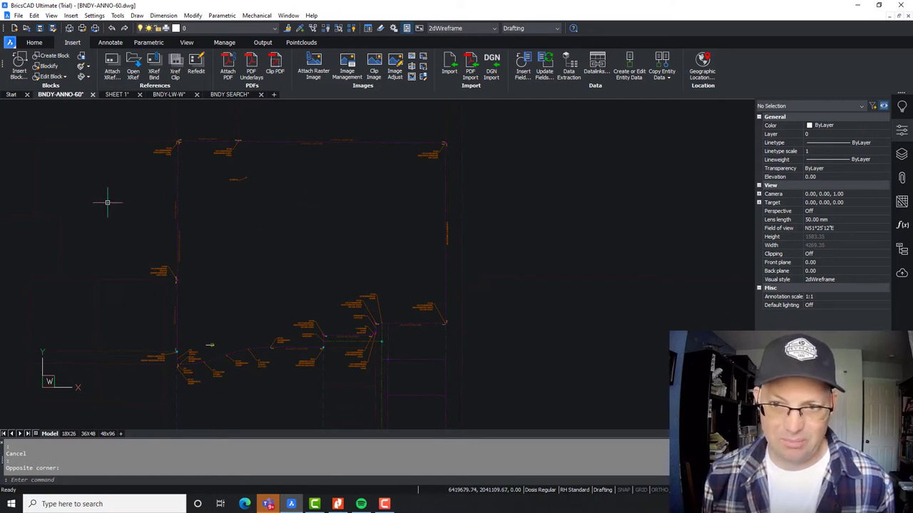
pyautogui.scroll(8, 316, 361)
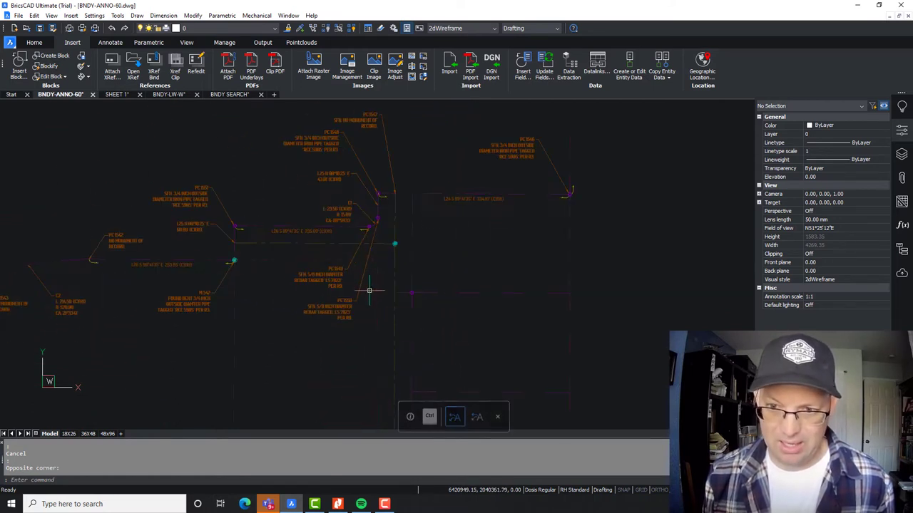
pyautogui.scroll(-7, 220, 267)
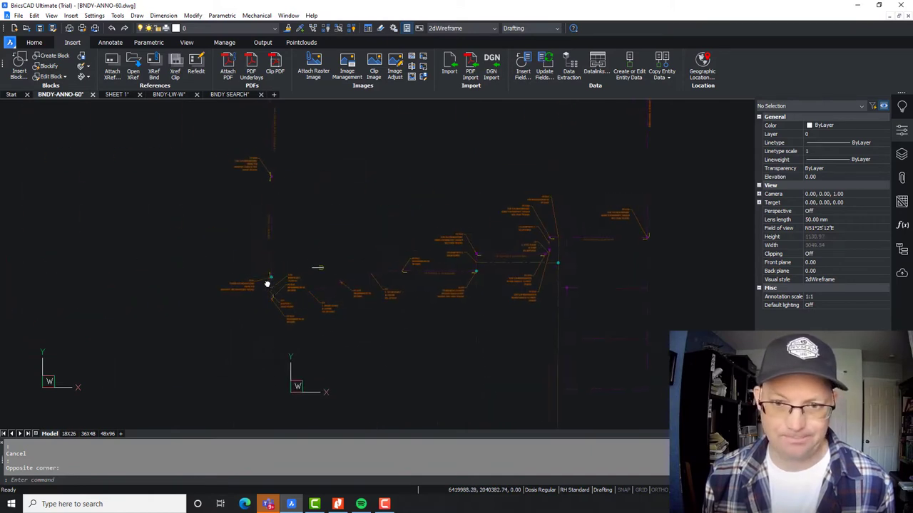
pyautogui.moveTo(450, 193); pyautogui.dragTo(308, 272, button='middle')
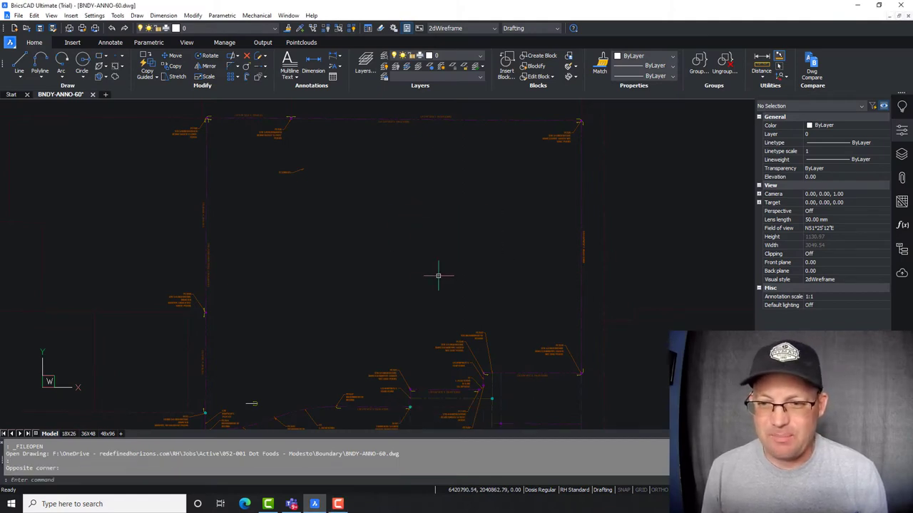
# Open the drawing BNDY-ANNO-30.dwg from the Boundary folder.
pyautogui.moveTo(433, 275)
pyautogui.mouseDown(button='middle')
pyautogui.moveTo(525, 183)
pyautogui.moveTo(499, 184)
pyautogui.moveTo(492, 196)
pyautogui.moveTo(479, 176)
pyautogui.mouseUp(button='middle')
pyautogui.scroll(-3, 393, 170)
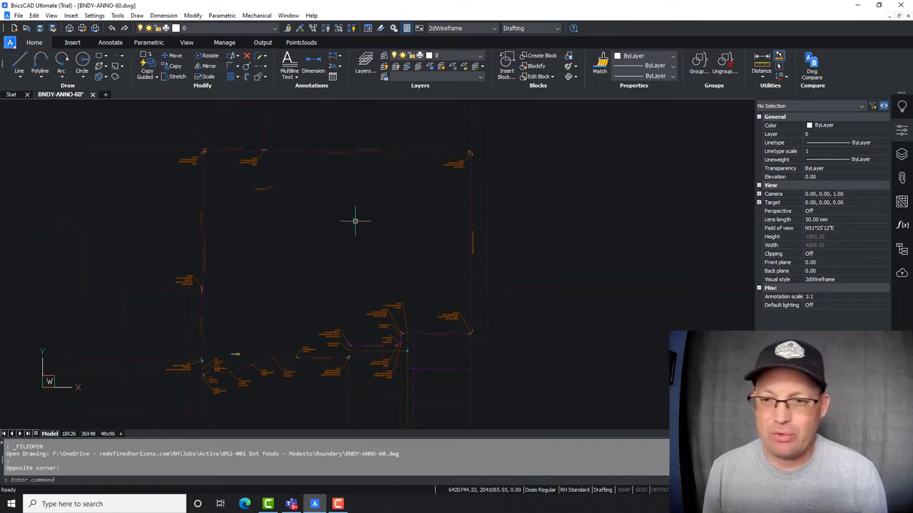
pyautogui.press('ctrl')
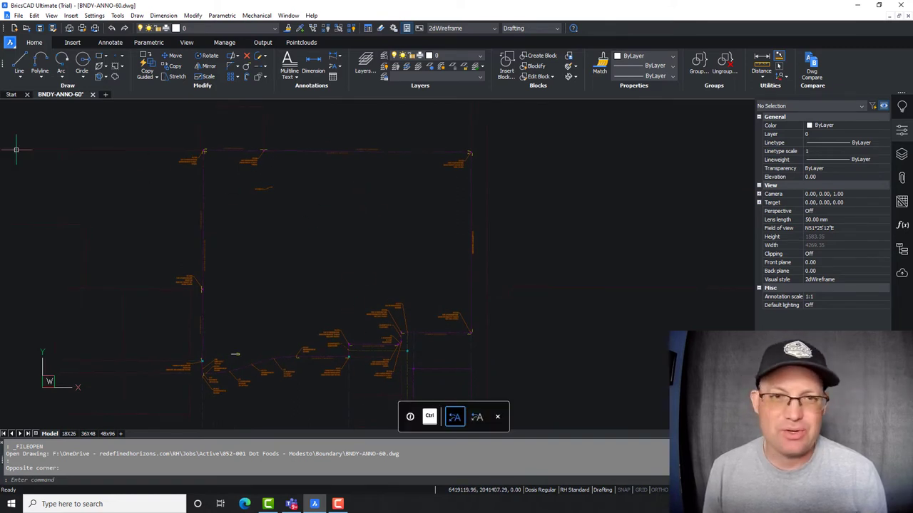
pyautogui.click(26, 28)
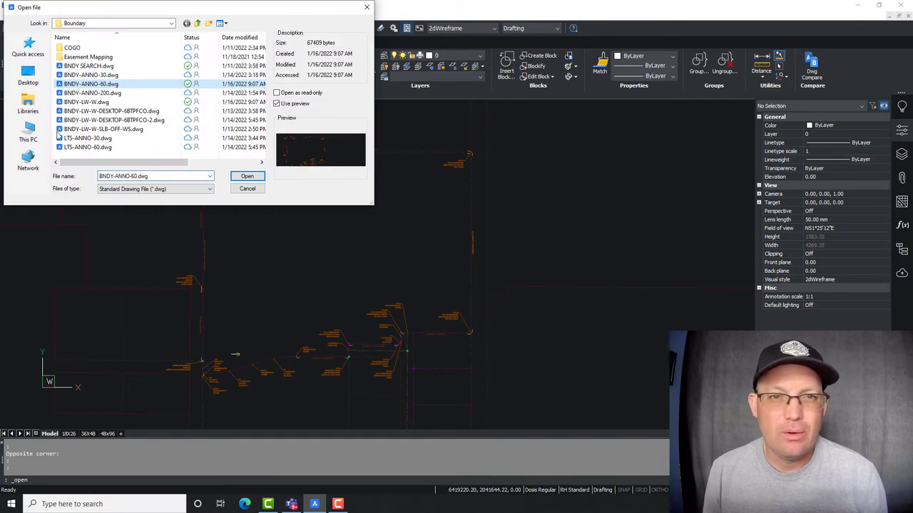
pyautogui.click(91, 75)
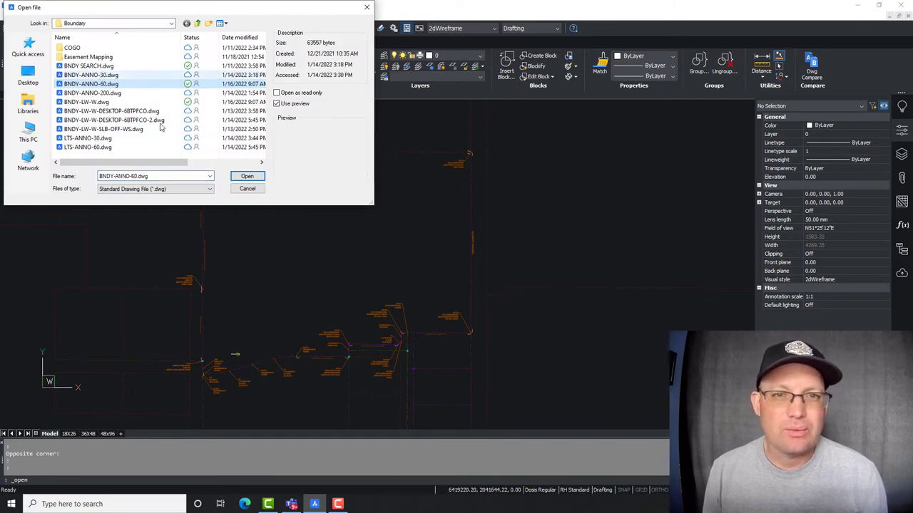
pyautogui.click(251, 177)
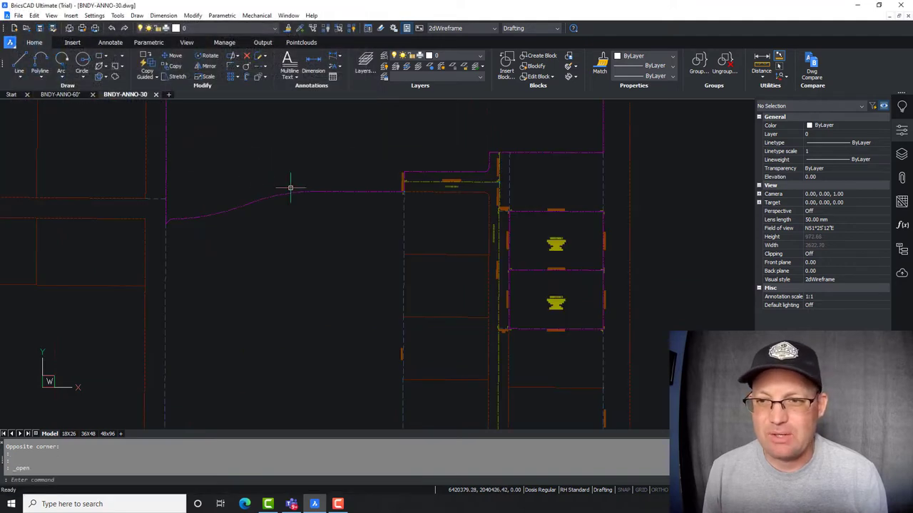
# Copy the JAYANN WAY and NICKERSON DRIVE street name texts to the clipboard.
pyautogui.scroll(-2, 440, 354)
pyautogui.scroll(5, 397, 265)
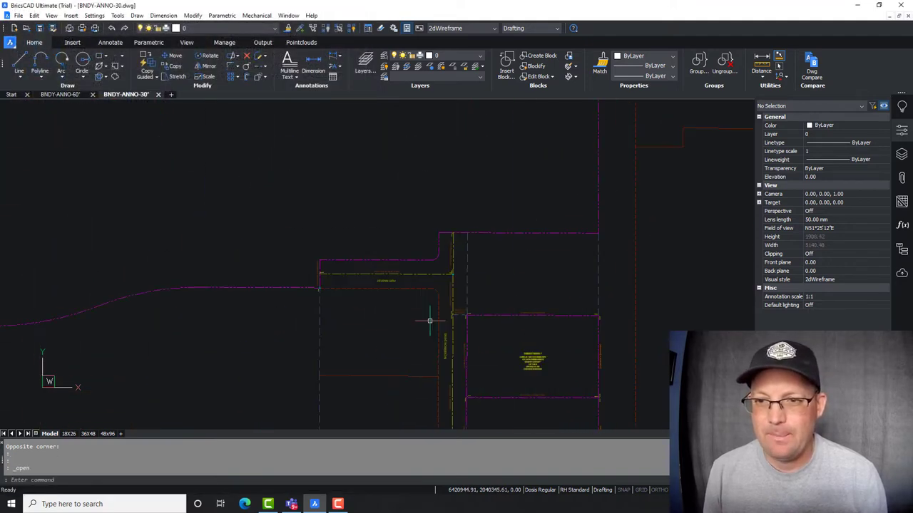
pyautogui.scroll(2, 399, 292)
pyautogui.click(332, 243)
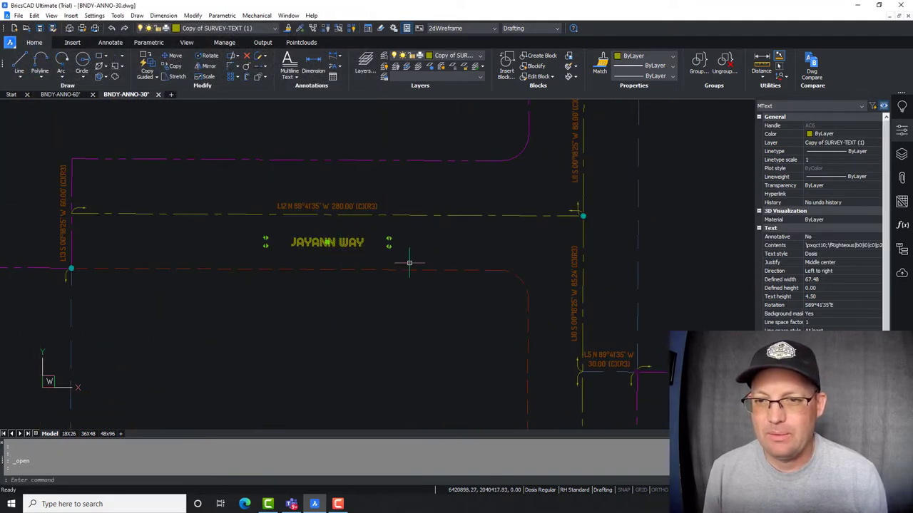
pyautogui.scroll(-4, 428, 271)
pyautogui.scroll(3, 485, 339)
pyautogui.click(467, 342)
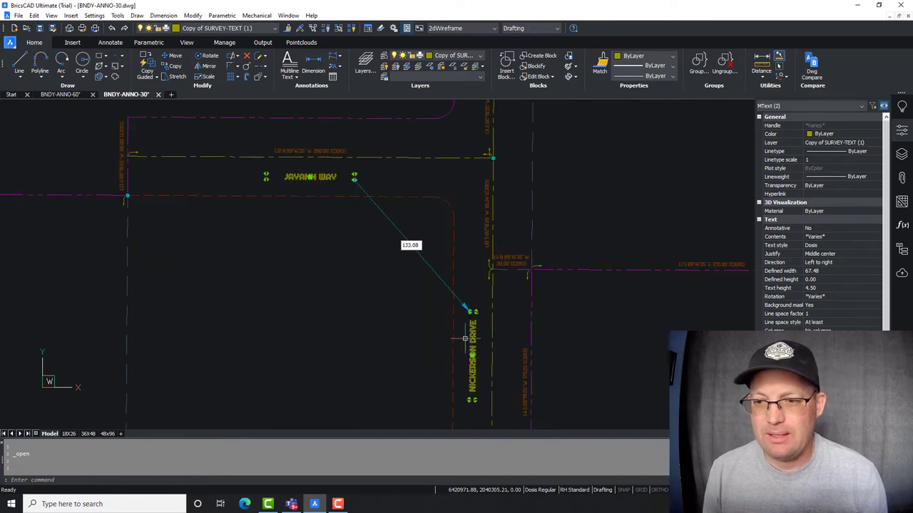
pyautogui.scroll(-3, 265, 232)
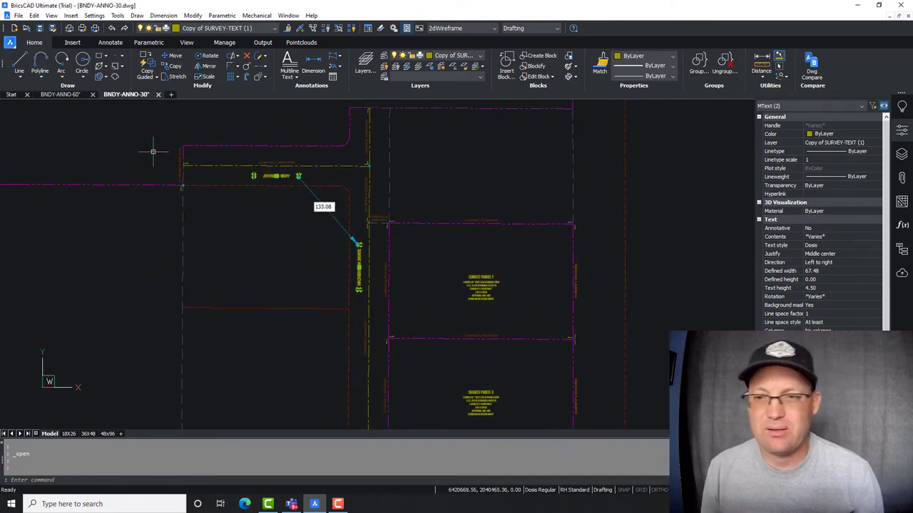
pyautogui.moveTo(286, 154)
pyautogui.mouseDown(button='middle')
pyautogui.moveTo(327, 251)
pyautogui.moveTo(381, 285)
pyautogui.moveTo(322, 213)
pyautogui.mouseUp(button='middle')
pyautogui.scroll(-3, 324, 214)
pyautogui.moveTo(273, 279)
pyautogui.mouseDown(button='middle')
pyautogui.moveTo(351, 353)
pyautogui.moveTo(378, 206)
pyautogui.moveTo(362, 321)
pyautogui.mouseUp(button='middle')
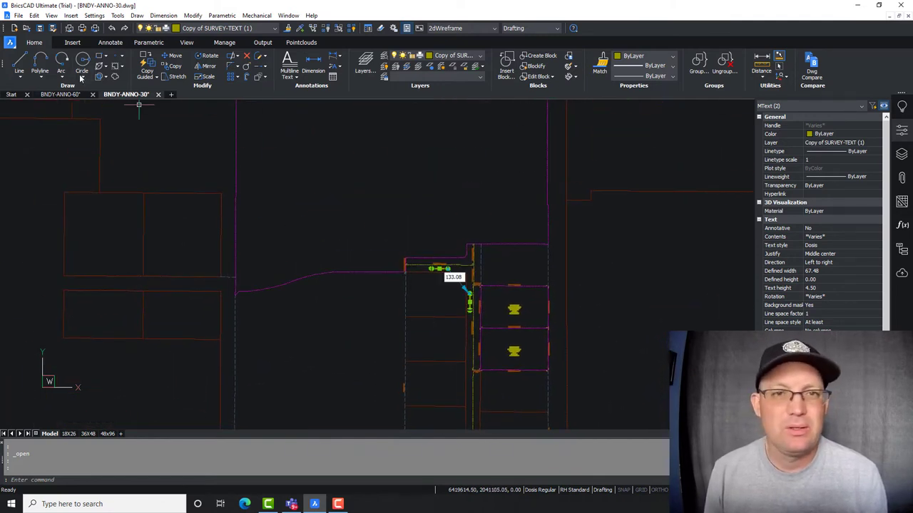
pyautogui.hotkey('ctrl', 'c')
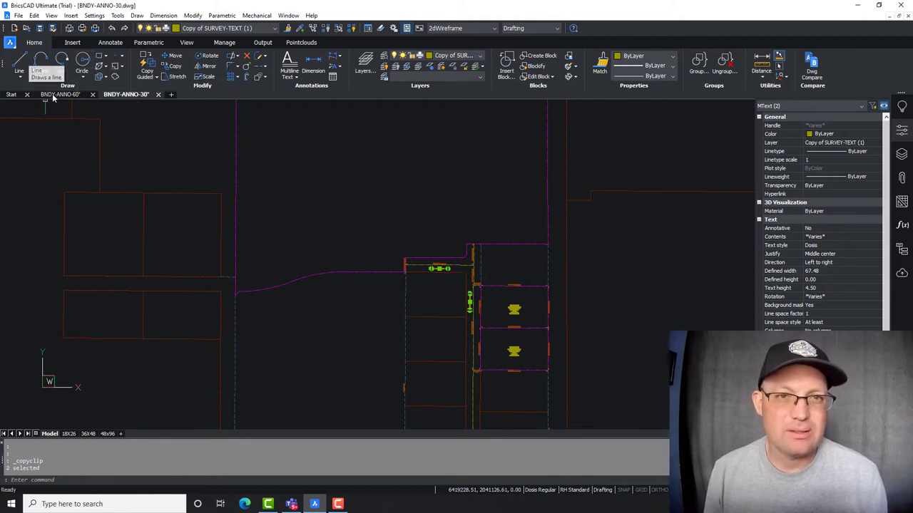
# Switch to the BNDY-ANNO-60 drawing and paste the copied street name texts at their original coordinates.
pyautogui.click(56, 95)
pyautogui.moveTo(387, 246); pyautogui.dragTo(188, 193, button='middle')
pyautogui.click(33, 15)
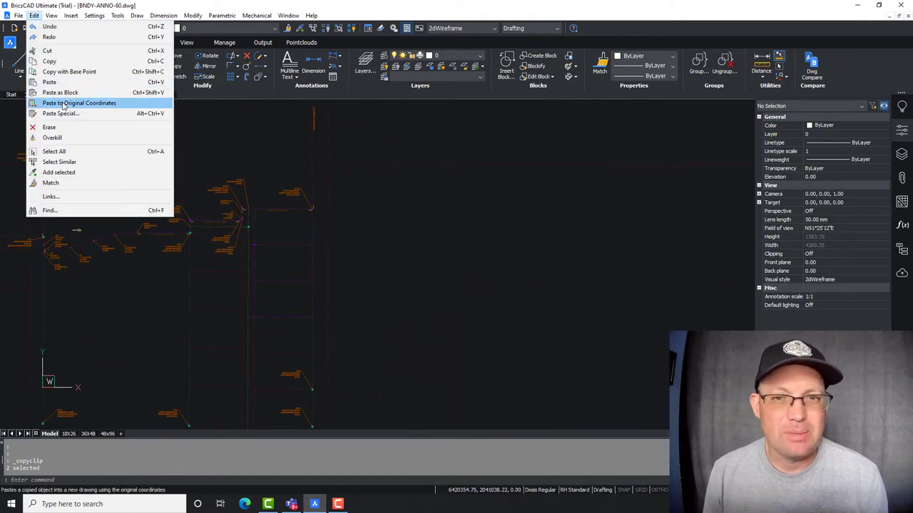
pyautogui.click(64, 104)
pyautogui.scroll(3, 256, 263)
# Set the text height of the JAYANN WAY and NICKERSON DRIVE labels to 9.
pyautogui.click(227, 254)
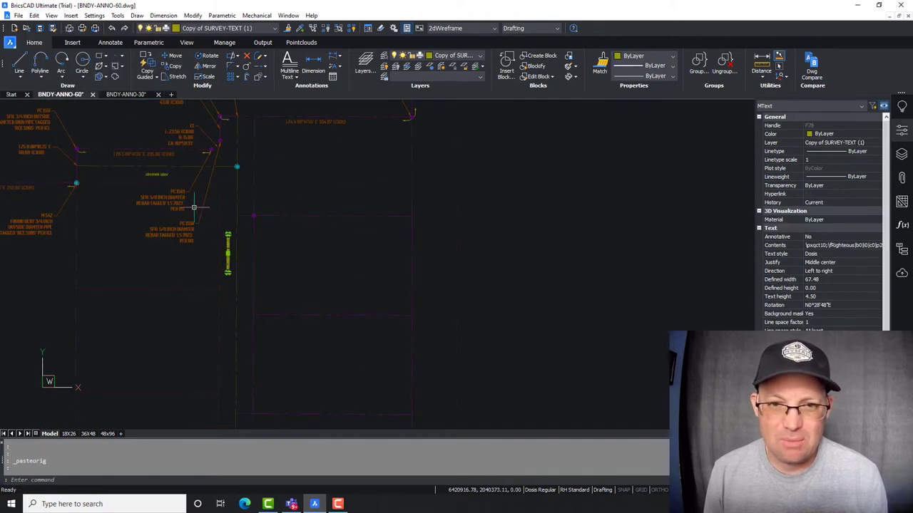
pyautogui.click(157, 175)
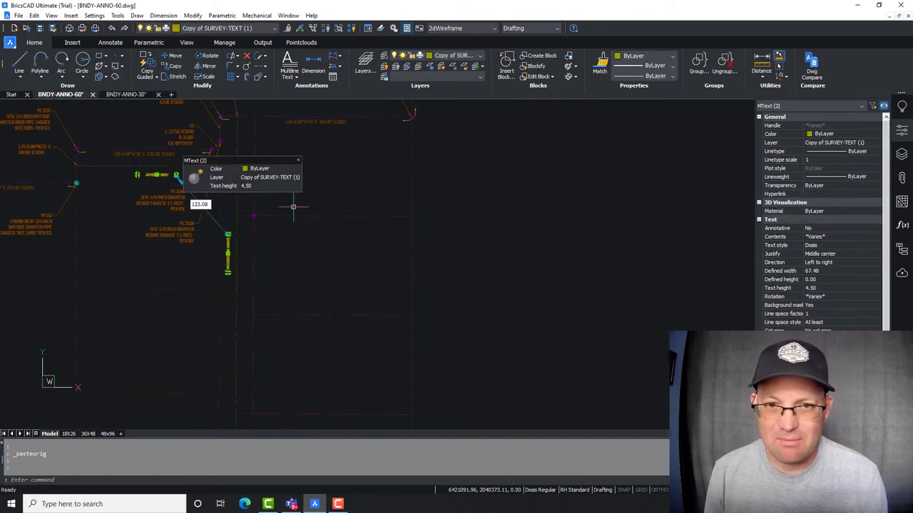
pyautogui.click(839, 287)
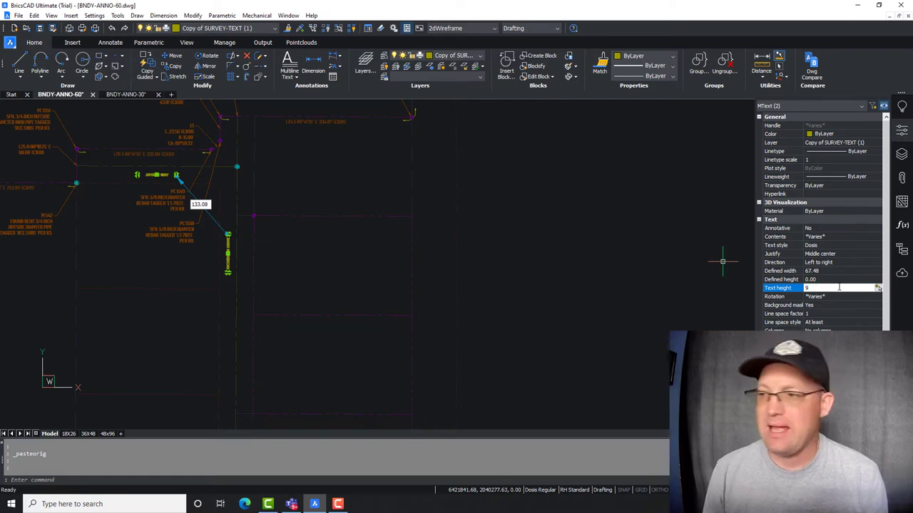
pyautogui.press('Return')
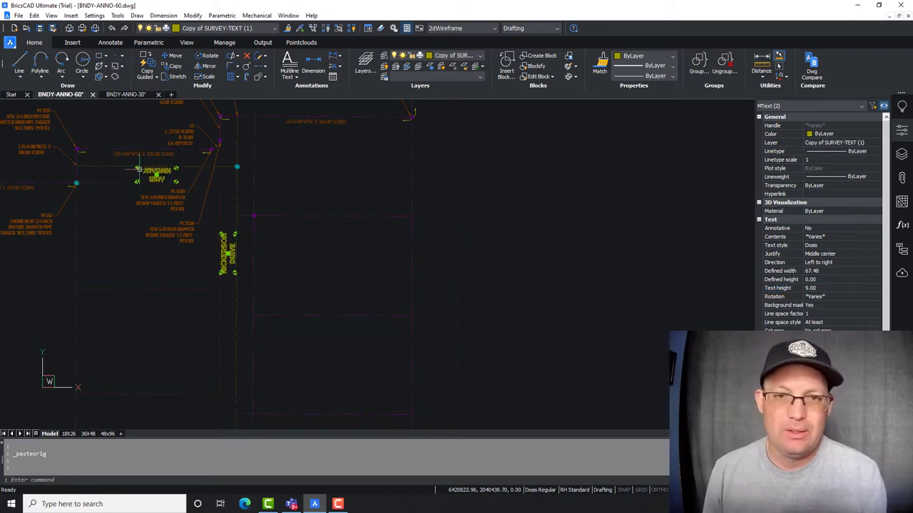
# Widen the text frames of the JAYANN WAY and NICKERSON DRIVE labels so each name fits on one line.
pyautogui.scroll(5, 131, 164)
pyautogui.click(163, 175)
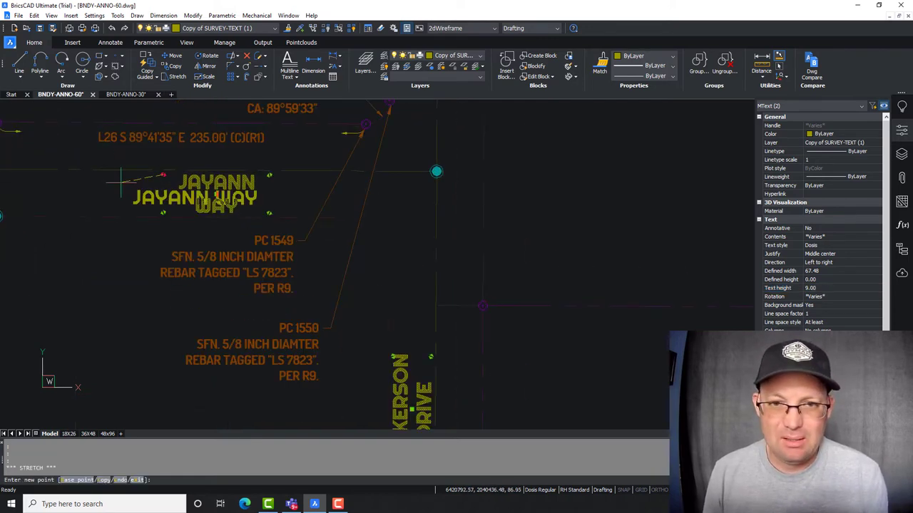
pyautogui.click(110, 180)
pyautogui.moveTo(360, 211); pyautogui.dragTo(270, 99, button='middle')
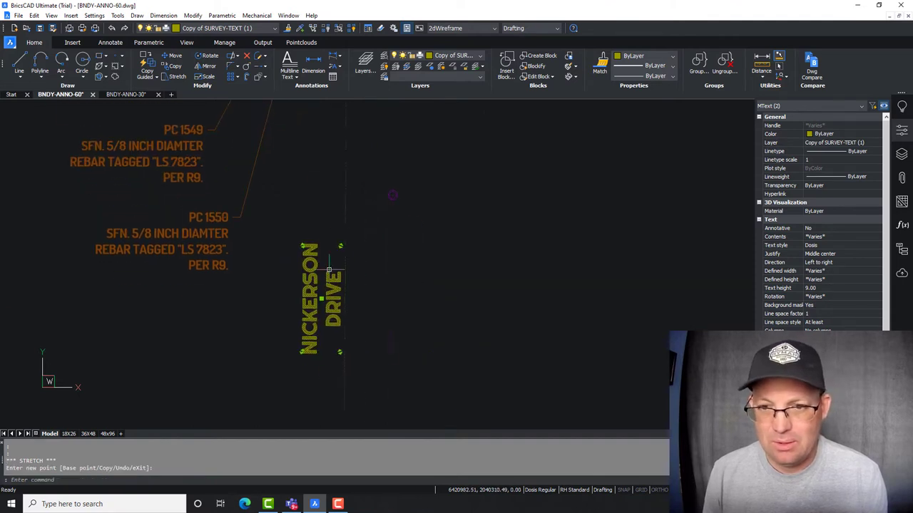
pyautogui.click(303, 248)
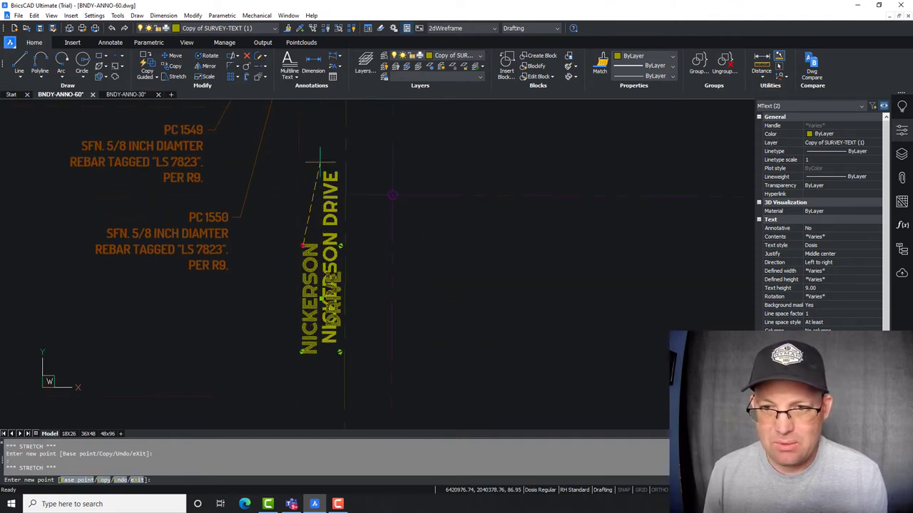
pyautogui.press('Escape')
pyautogui.press('Escape')
pyautogui.scroll(-5, 290, 251)
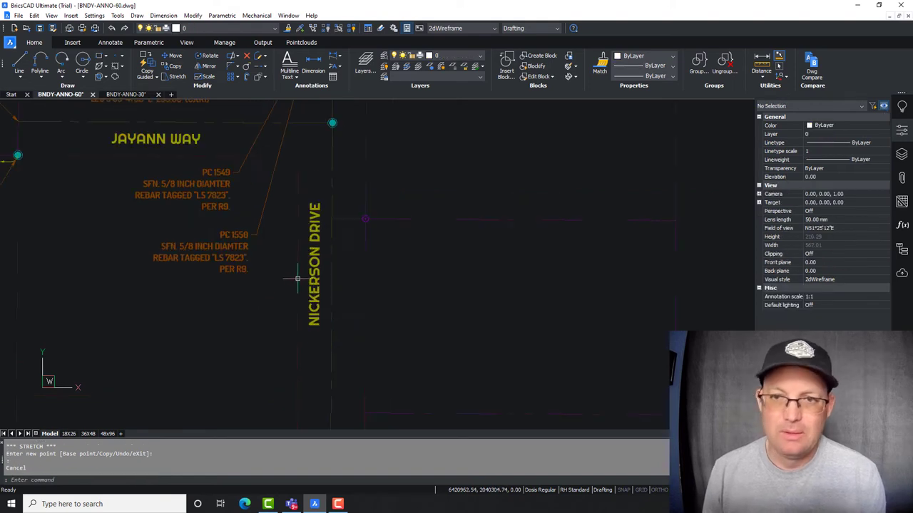
# Close the BNDY-ANNO-30 drawing and open BNDY-ANNO-200.dwg from the Boundary folder.
pyautogui.moveTo(208, 160); pyautogui.dragTo(291, 266, button='middle')
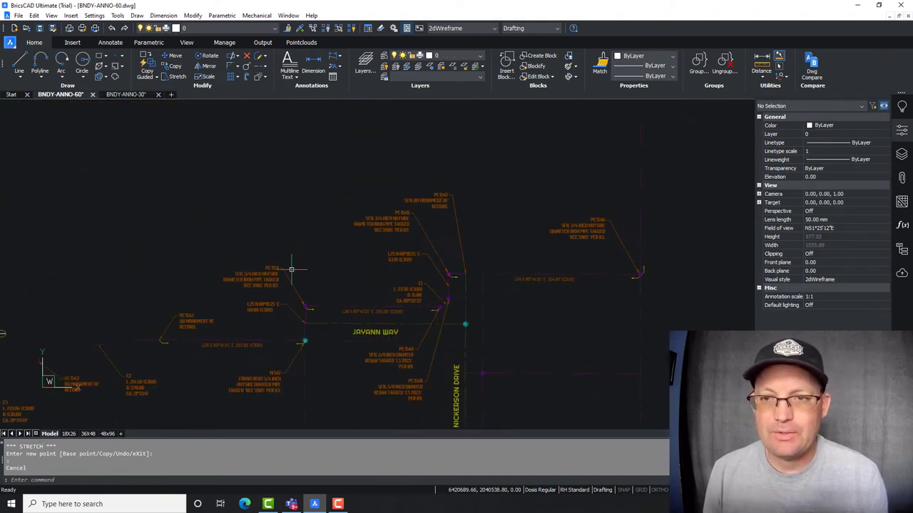
pyautogui.click(157, 94)
pyautogui.click(476, 249)
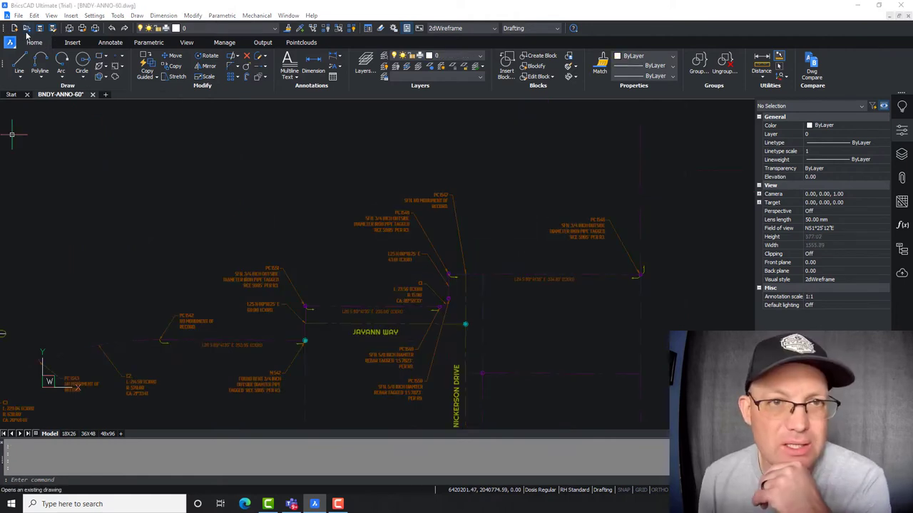
pyautogui.click(25, 28)
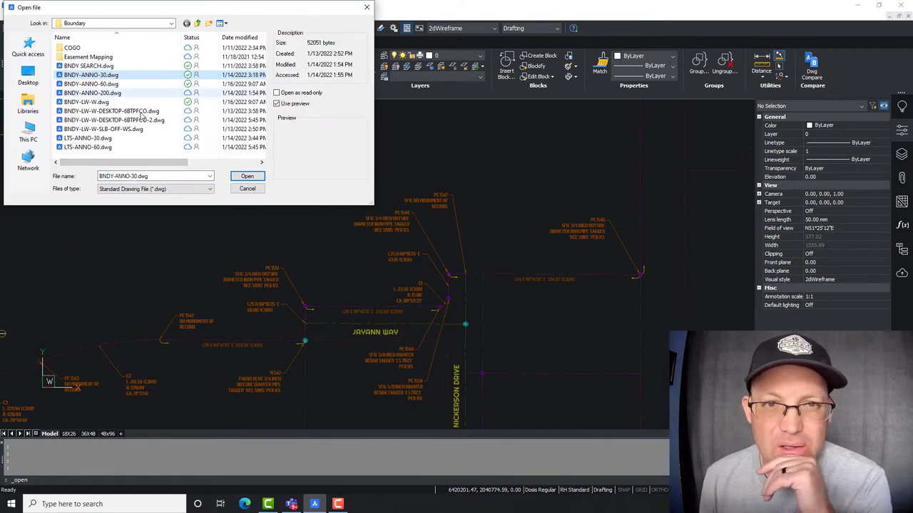
pyautogui.click(107, 94)
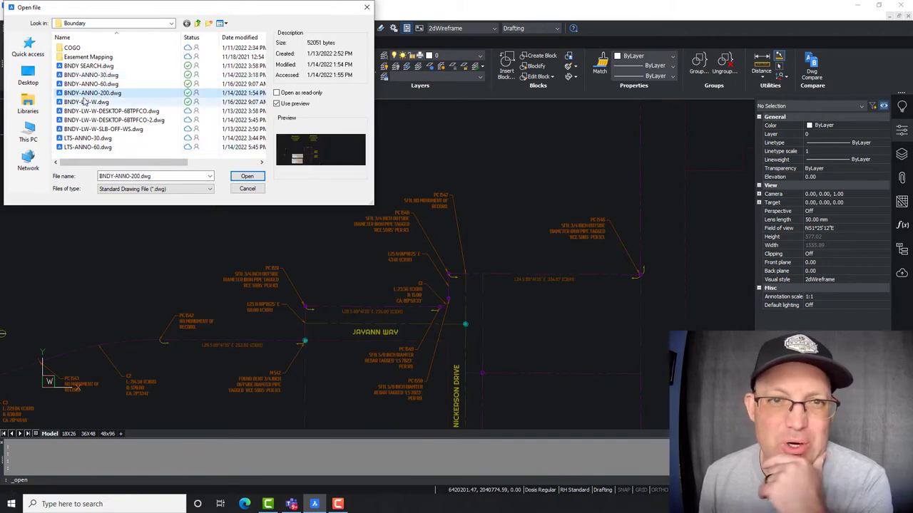
pyautogui.click(247, 176)
pyautogui.scroll(-4, 234, 226)
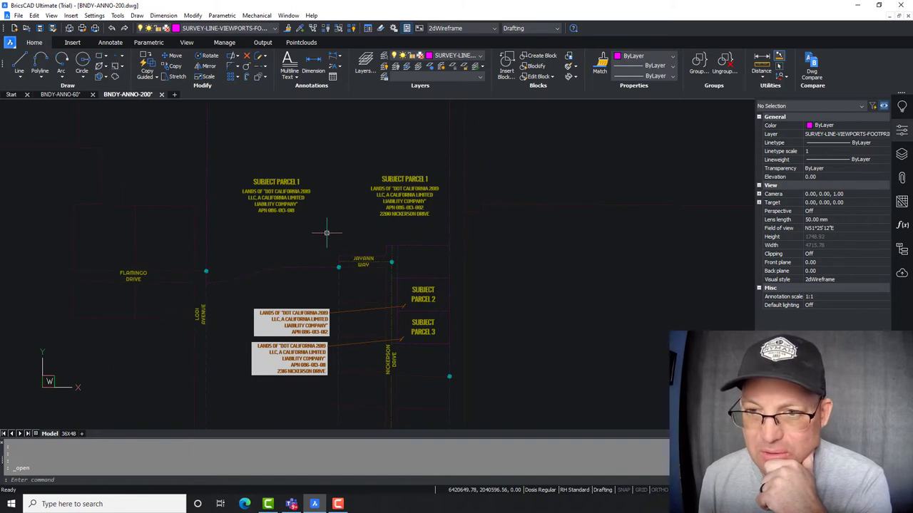
# Copy both SUBJECT PARCEL 1 labels with their ownership texts and the LODI AVENUE and FLAMINGO DRIVE names to the clipboard.
pyautogui.click(318, 233)
pyautogui.click(249, 164)
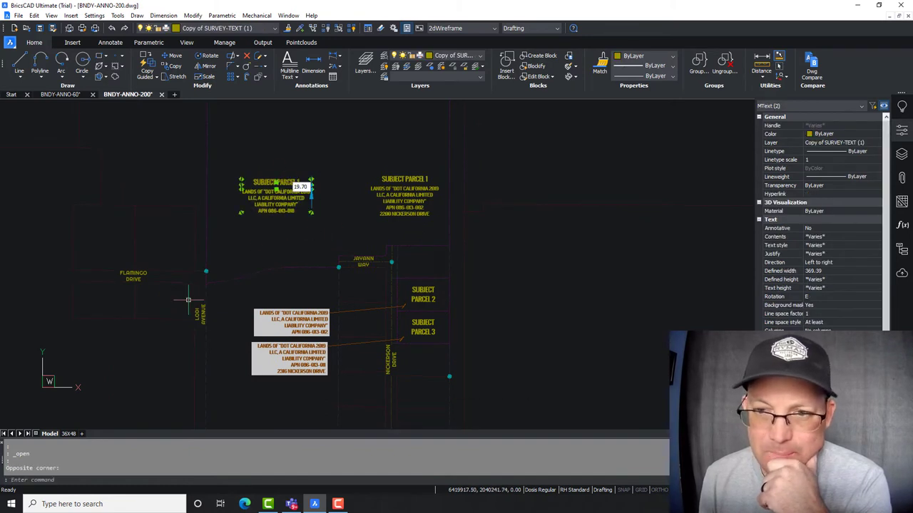
pyautogui.click(423, 214)
pyautogui.click(395, 173)
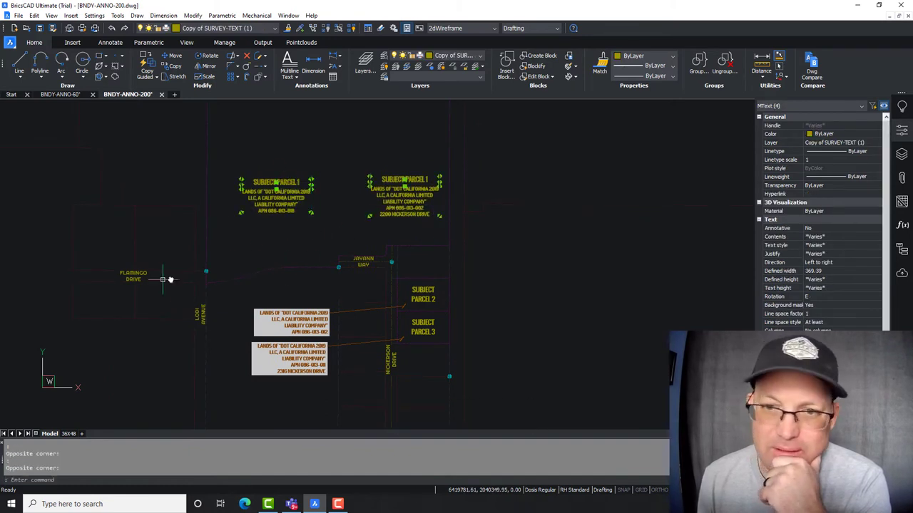
pyautogui.moveTo(171, 279); pyautogui.dragTo(257, 245, button='middle')
pyautogui.scroll(2, 275, 284)
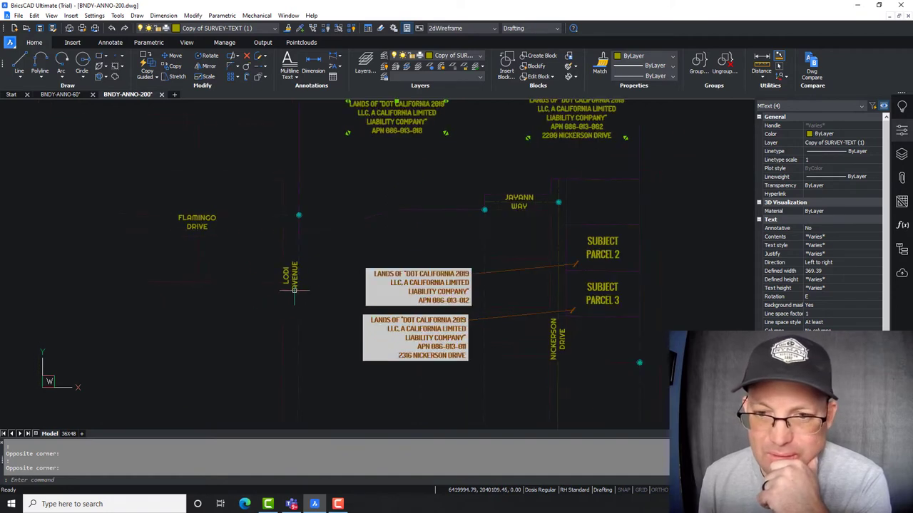
pyautogui.click(294, 277)
pyautogui.click(198, 222)
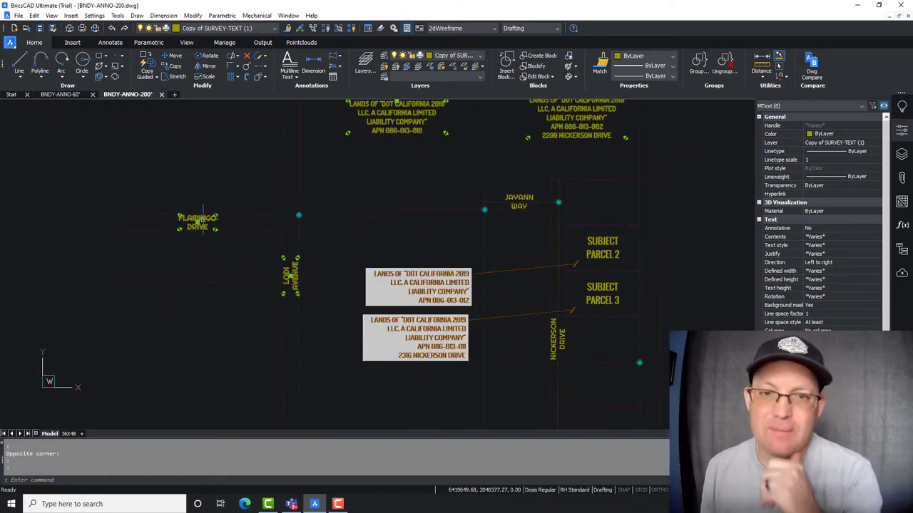
pyautogui.hotkey('ctrl', 'c')
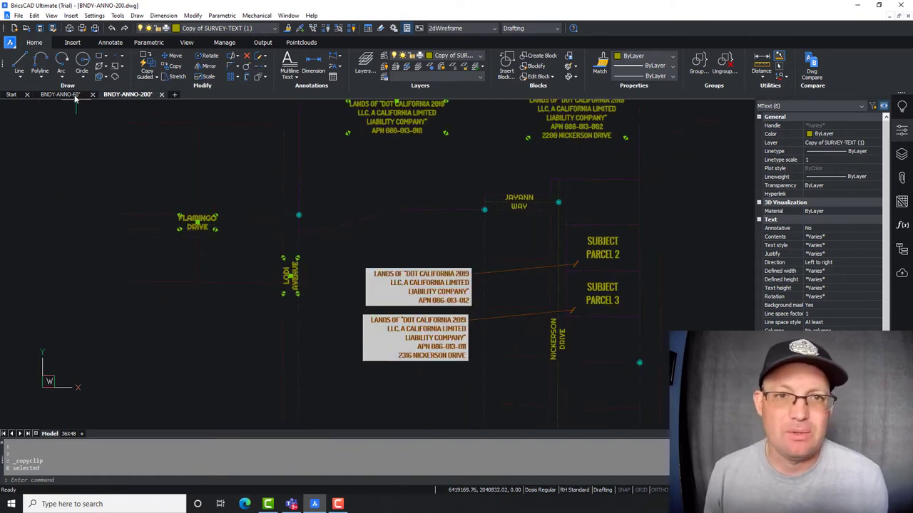
# Paste the copied parcel labels and street names into BNDY-ANNO-60 at their original coordinates.
pyautogui.click(57, 94)
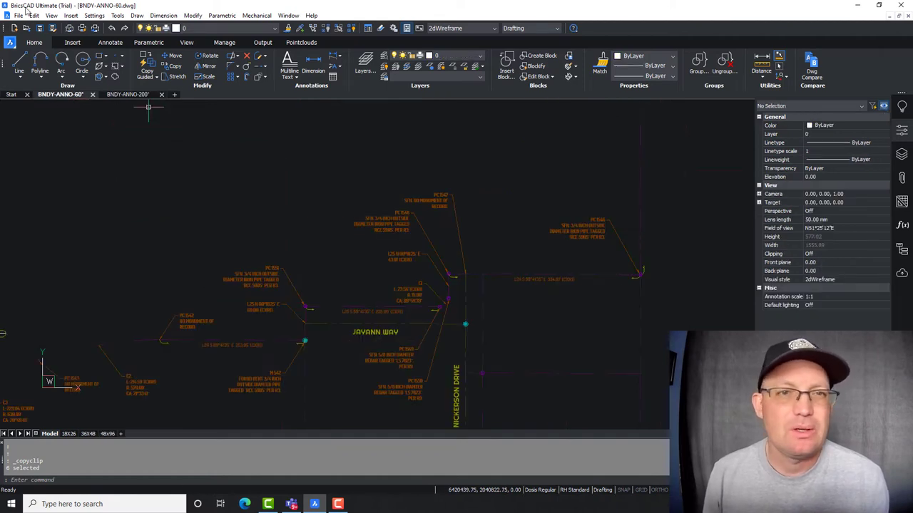
pyautogui.click(33, 15)
pyautogui.click(63, 104)
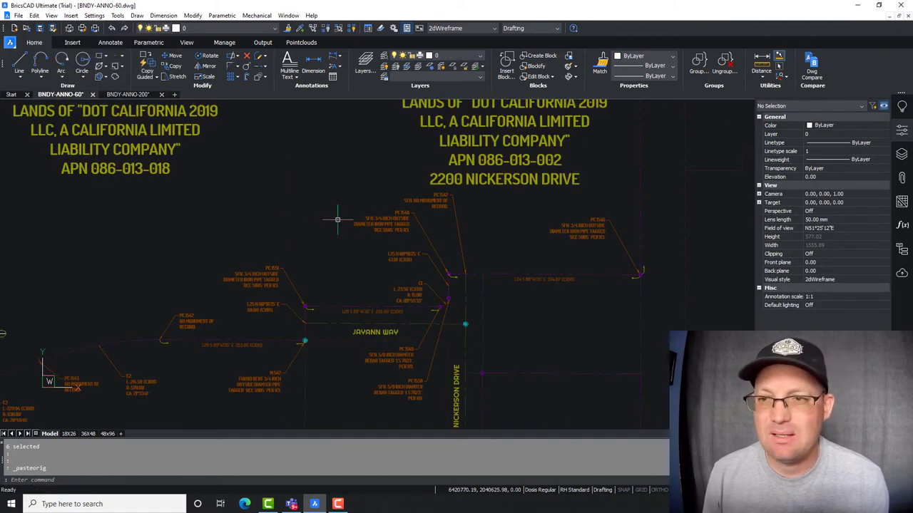
pyautogui.scroll(-5, 337, 220)
pyautogui.press('Escape')
pyautogui.click(400, 169)
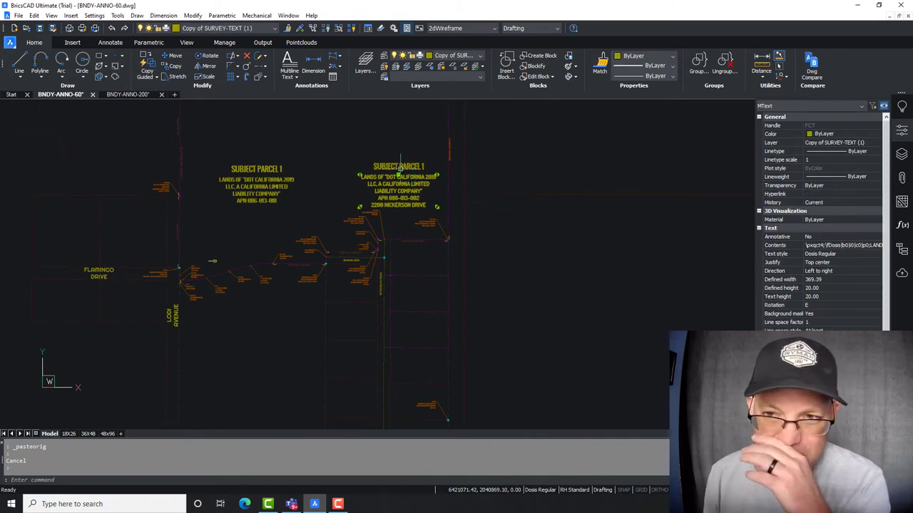
# Set the text height of the LODI AVENUE and FLAMINGO DRIVE labels to 9.
pyautogui.moveTo(190, 259); pyautogui.dragTo(241, 208, button='middle')
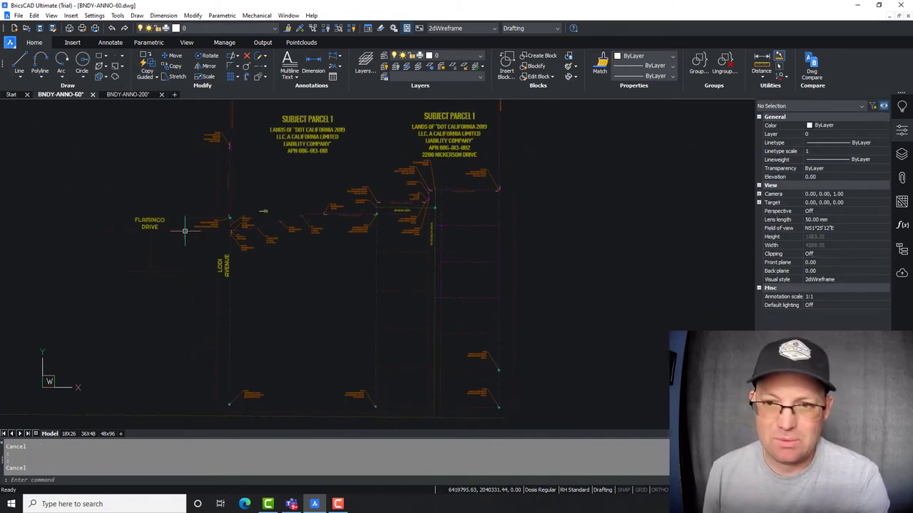
pyautogui.scroll(3, 221, 265)
pyautogui.click(223, 265)
pyautogui.click(121, 204)
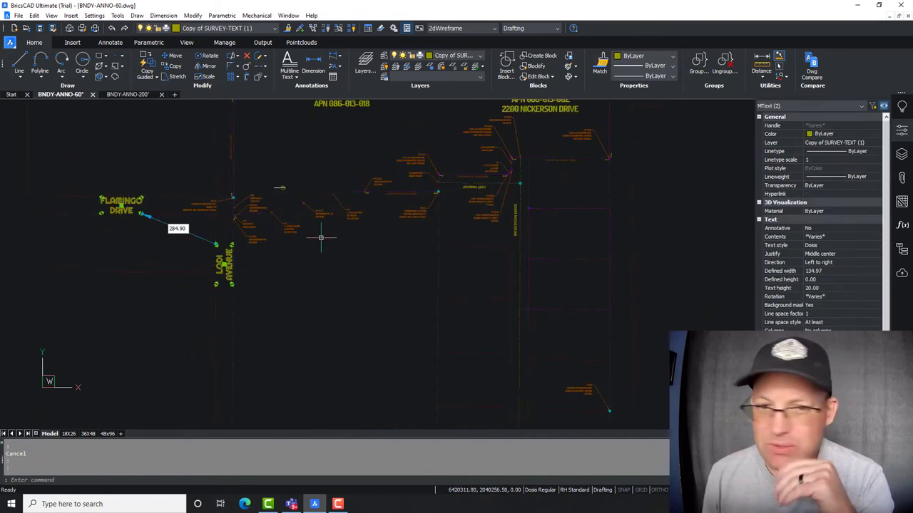
pyautogui.click(845, 289)
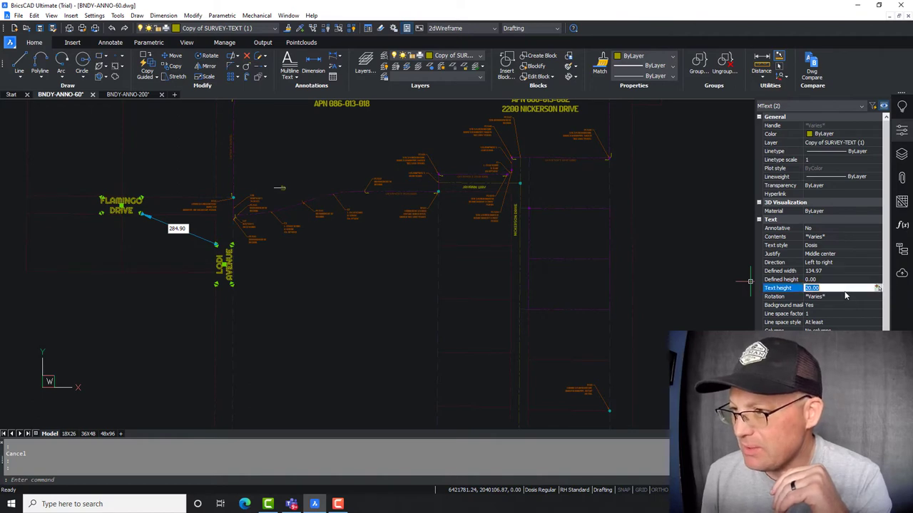
pyautogui.write('8')
pyautogui.press('Return')
pyautogui.press('Escape')
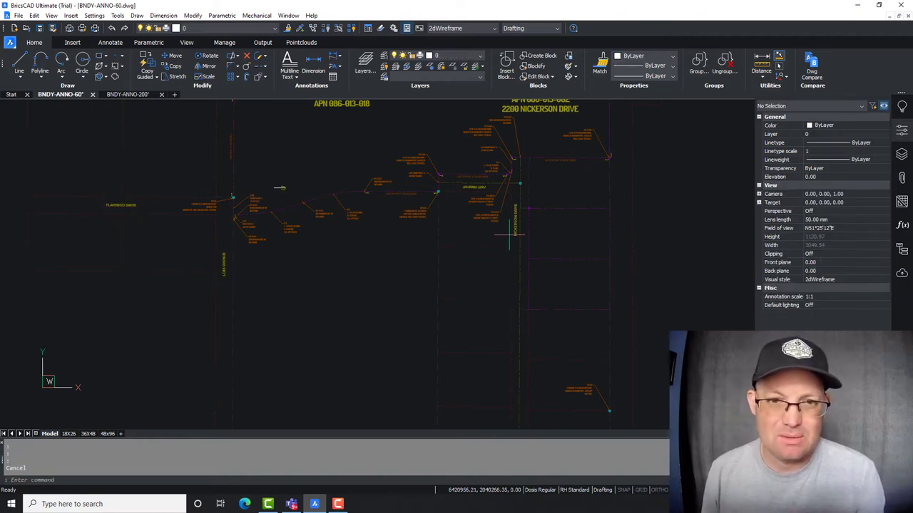
# Move the FLAMINGO DRIVE label east along the street, closer to the Lodi Avenue intersection.
pyautogui.scroll(4, 135, 203)
pyautogui.click(108, 207)
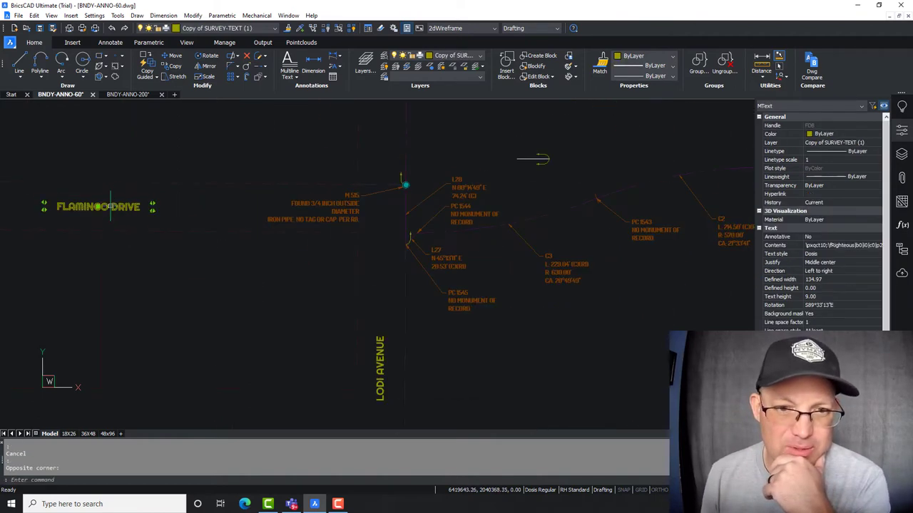
pyautogui.click(99, 207)
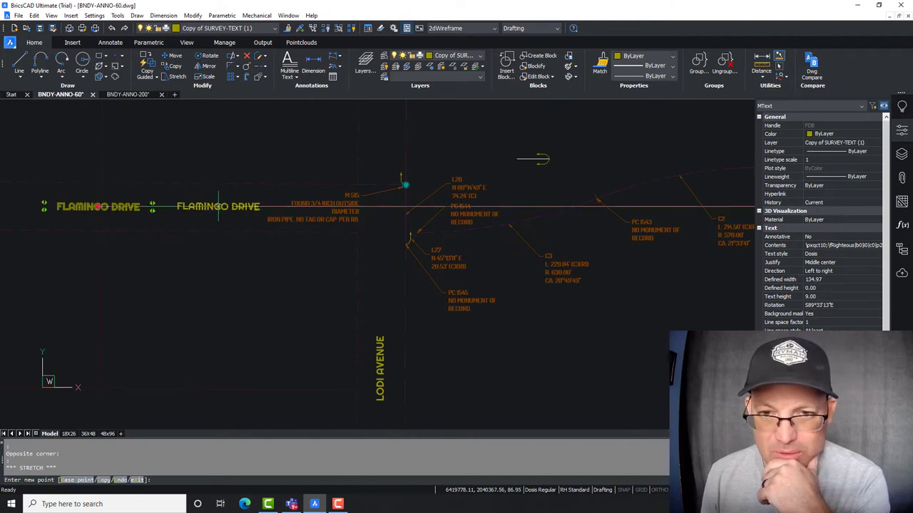
pyautogui.click(219, 207)
pyautogui.press('Escape')
pyautogui.scroll(-5, 460, 351)
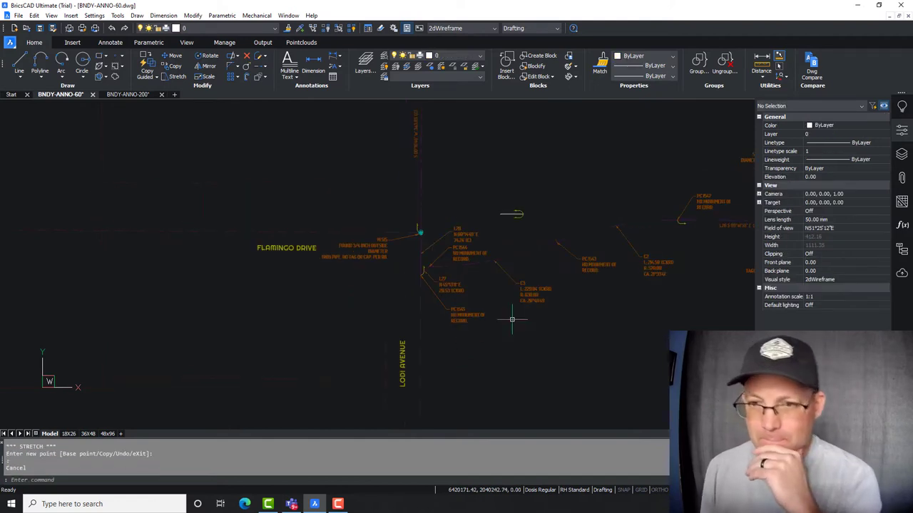
# Work out the scale factor for the SUBJECT PARCEL 1 labels by dividing 60 by 200 in the Windows Calculator.
pyautogui.moveTo(354, 278); pyautogui.dragTo(351, 231, button='middle')
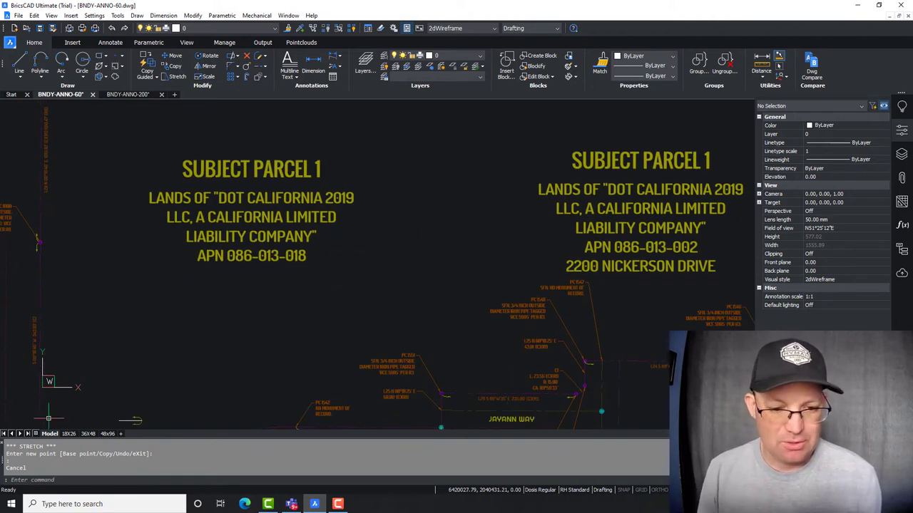
pyautogui.click(85, 504)
pyautogui.write('calc')
pyautogui.press('Return')
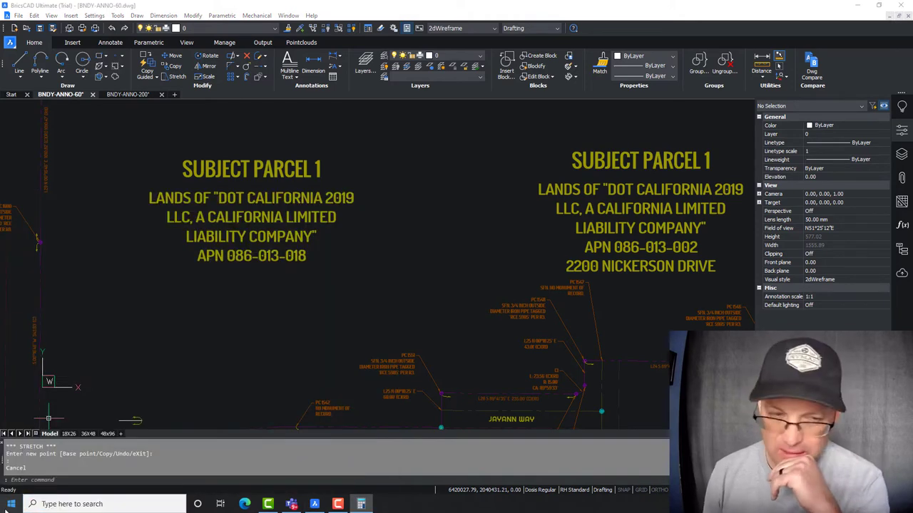
pyautogui.moveTo(39, 151); pyautogui.dragTo(445, 146)
pyautogui.write('60')
pyautogui.press('Return')
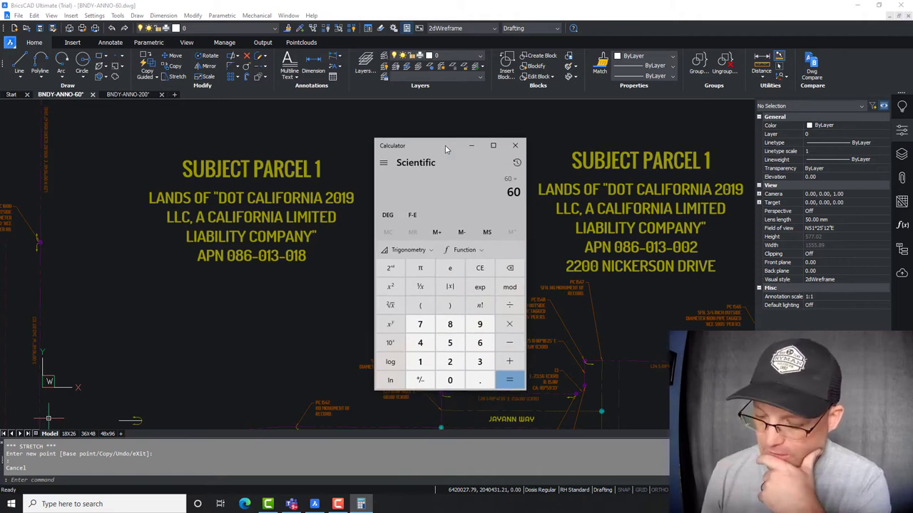
pyautogui.write('/200')
pyautogui.press('Return')
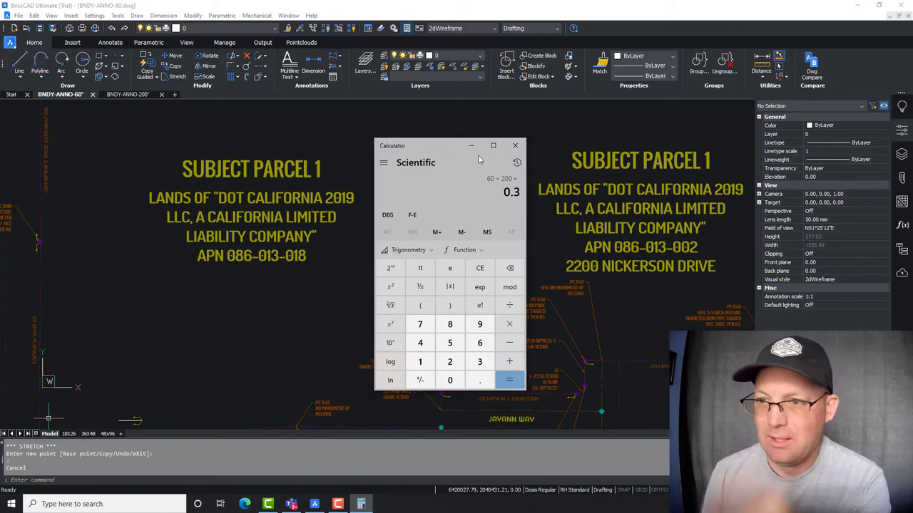
pyautogui.click(516, 147)
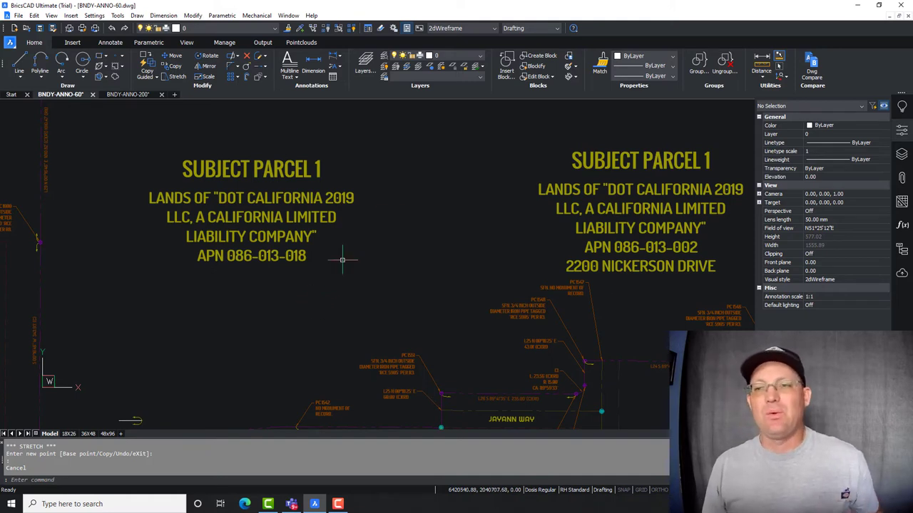
pyautogui.click(277, 162)
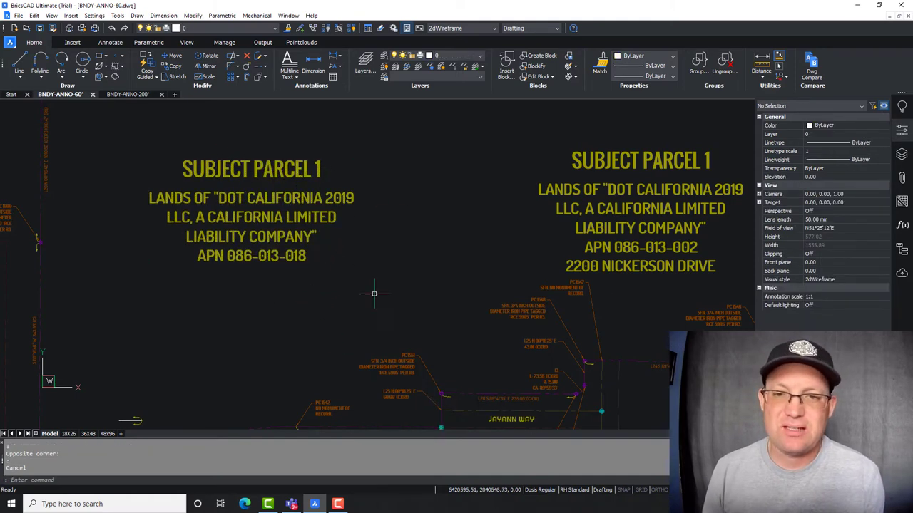
pyautogui.click(357, 279)
pyautogui.click(274, 140)
pyautogui.press('Escape')
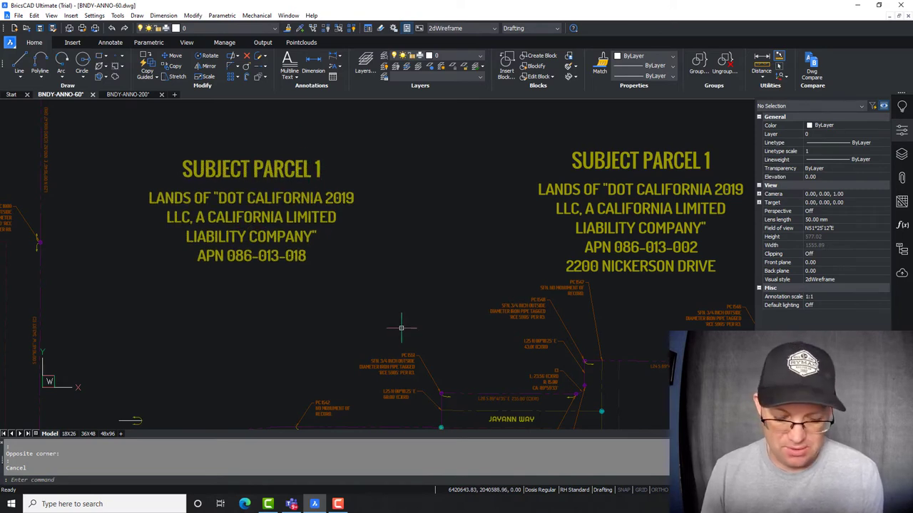
# Scale the western SUBJECT PARCEL 1 label, title and ownership text together, by a factor of 0.3 about its middle.
pyautogui.press('Return')
pyautogui.click(378, 306)
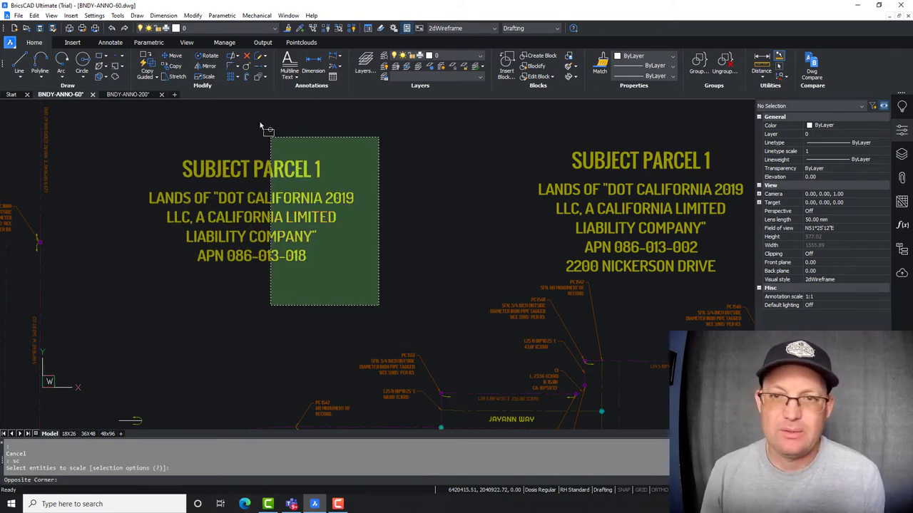
pyautogui.click(247, 137)
pyautogui.press('Return')
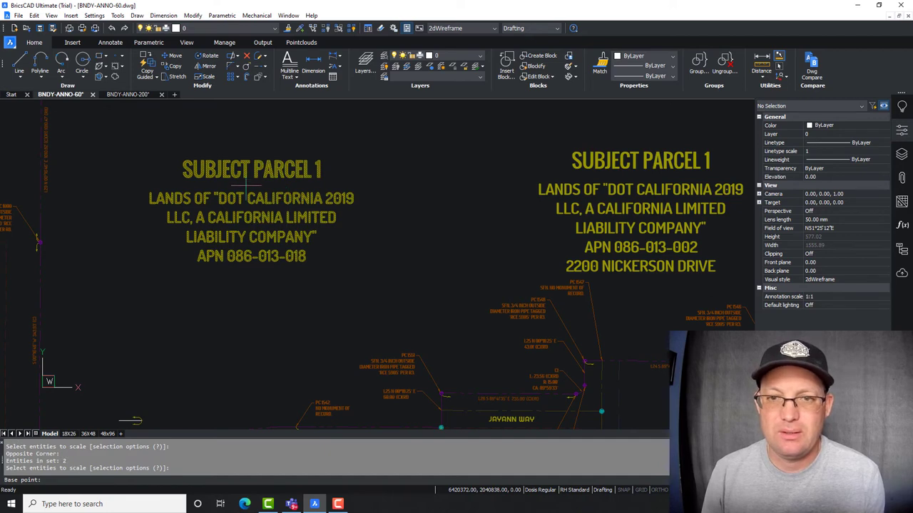
pyautogui.click(251, 184)
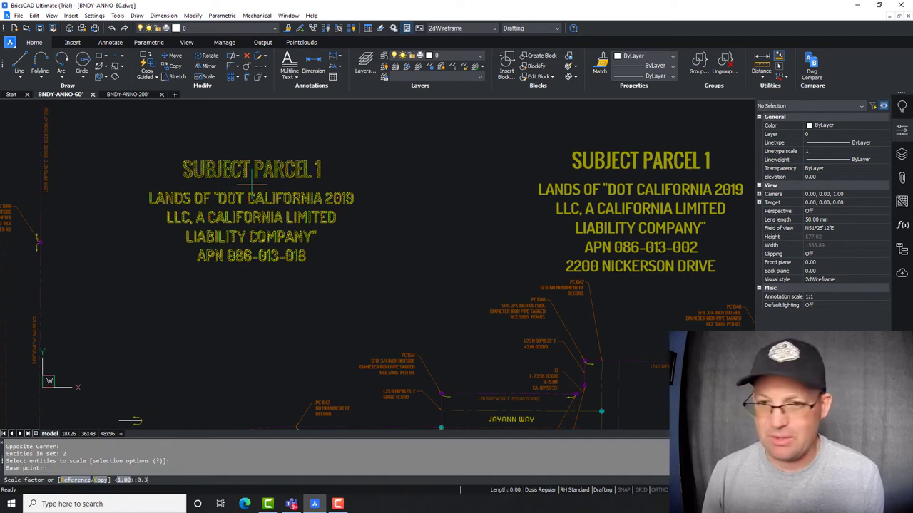
pyautogui.write('0.3')
pyautogui.press('Return')
pyautogui.press('Escape')
# Scale the eastern SUBJECT PARCEL 1 title and ownership text by a factor of 0.3 about the label's middle.
pyautogui.scroll(-4, 350, 246)
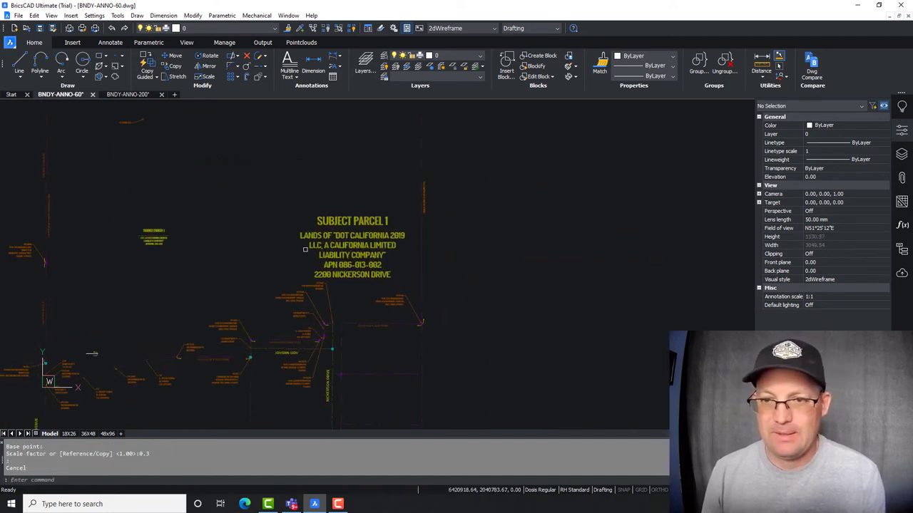
pyautogui.press('Return')
pyautogui.click(372, 222)
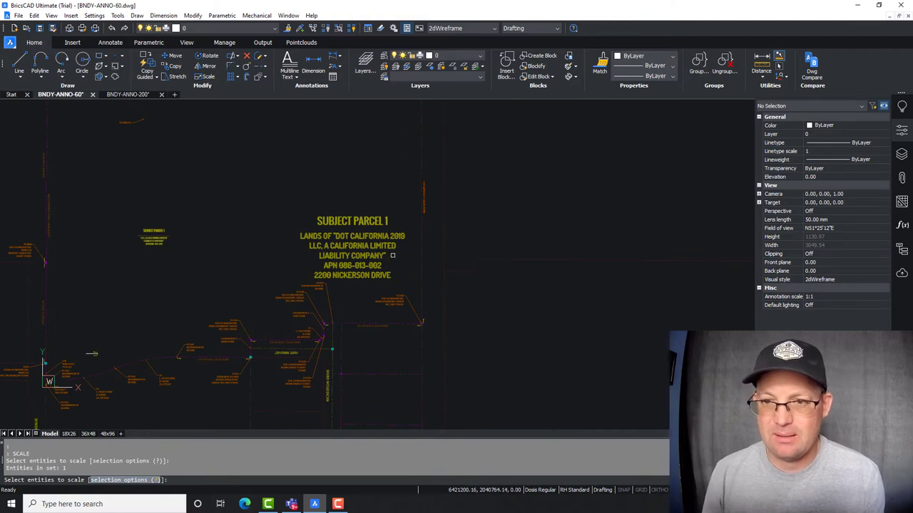
pyautogui.click(392, 245)
pyautogui.scroll(4, 350, 231)
pyautogui.press('Return')
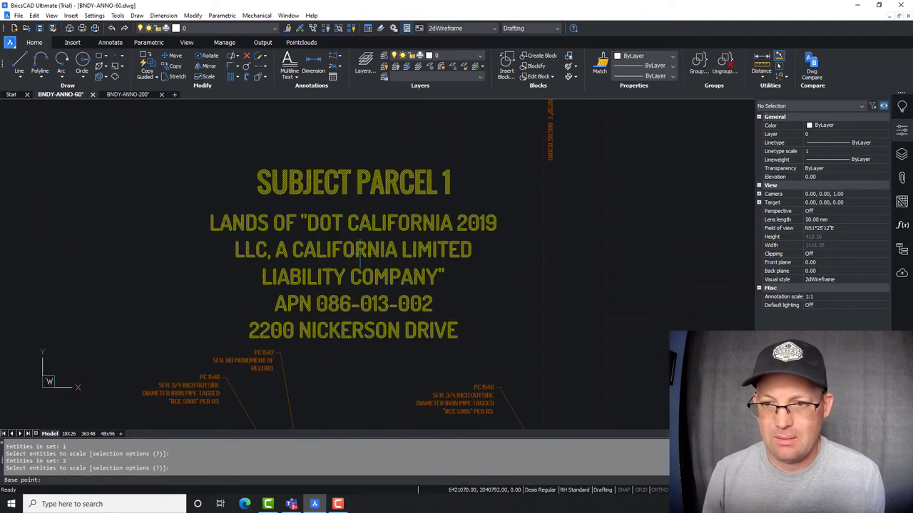
pyautogui.click(365, 263)
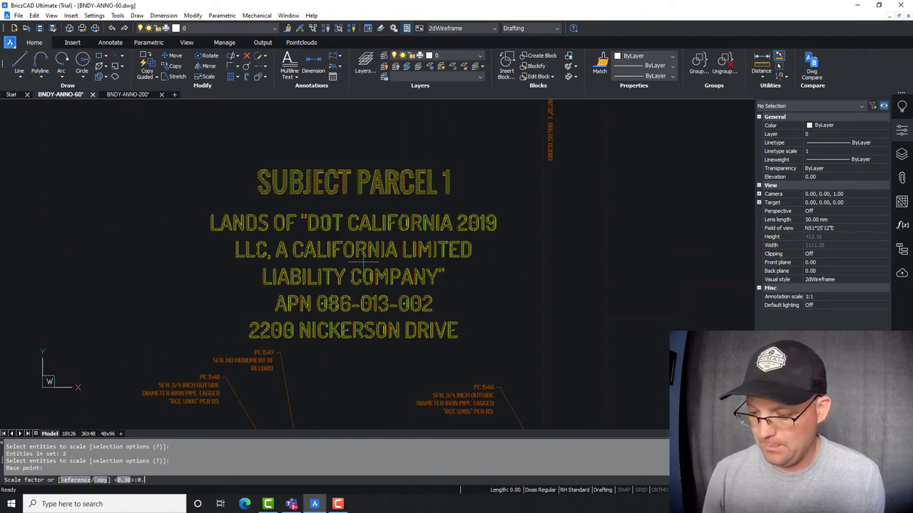
pyautogui.scroll(-5, 365, 262)
pyautogui.press('Escape')
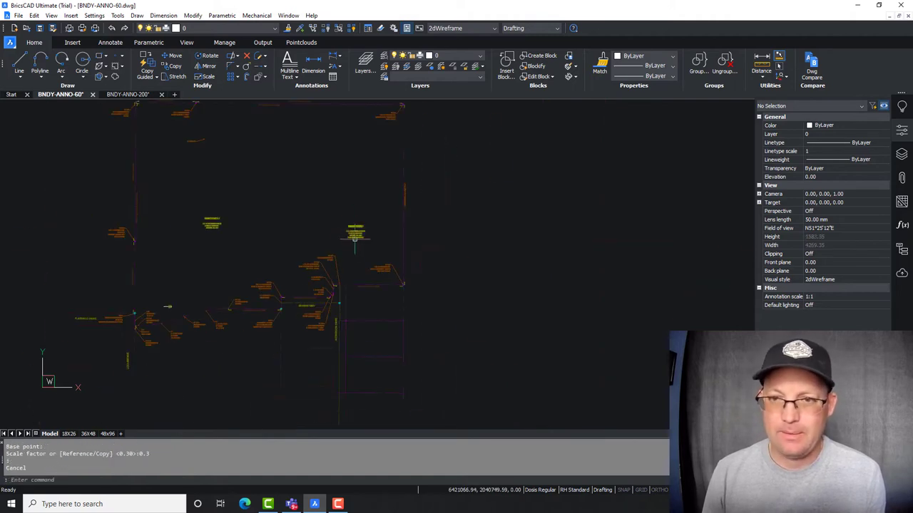
# Move the eastern SUBJECT PARCEL 1 label about 250 units north-northwest, into the open area of the parcel.
pyautogui.moveTo(355, 243); pyautogui.dragTo(361, 257, button='middle')
pyautogui.write('m')
pyautogui.press('Return')
pyautogui.click(375, 260)
pyautogui.click(348, 231)
pyautogui.press('Return')
pyautogui.click(358, 241)
pyautogui.scroll(2, 356, 257)
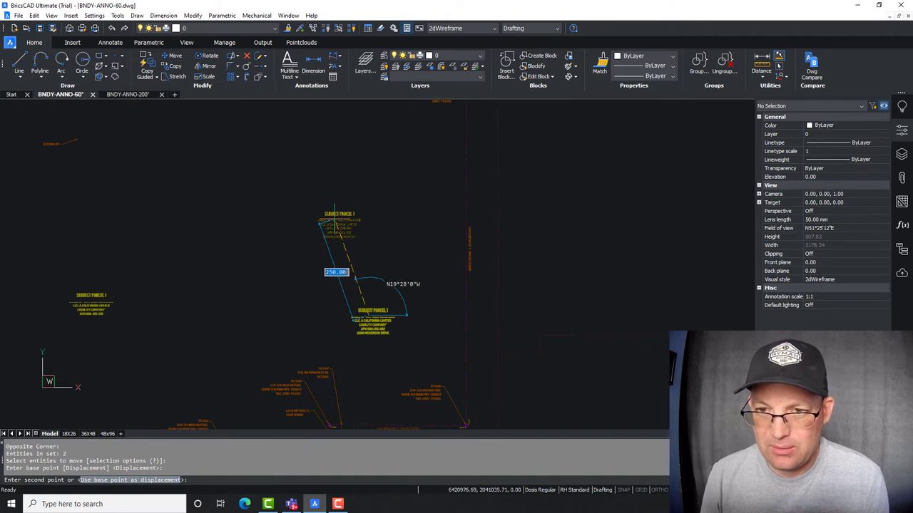
pyautogui.click(335, 219)
# Move the western SUBJECT PARCEL 1 label about 190 units due north, roughly level with the eastern label.
pyautogui.moveTo(159, 298); pyautogui.dragTo(368, 271, button='middle')
pyautogui.press('Return')
pyautogui.click(346, 318)
pyautogui.click(281, 250)
pyautogui.press('Return')
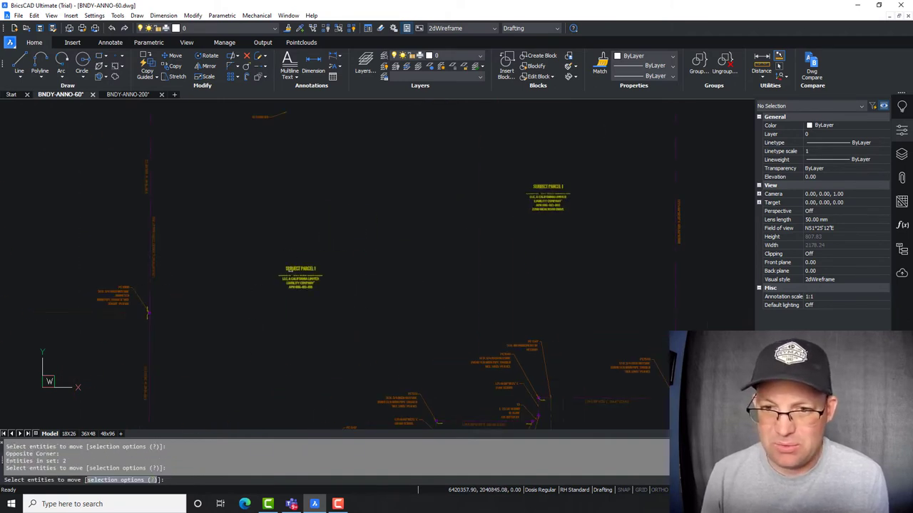
pyautogui.click(291, 266)
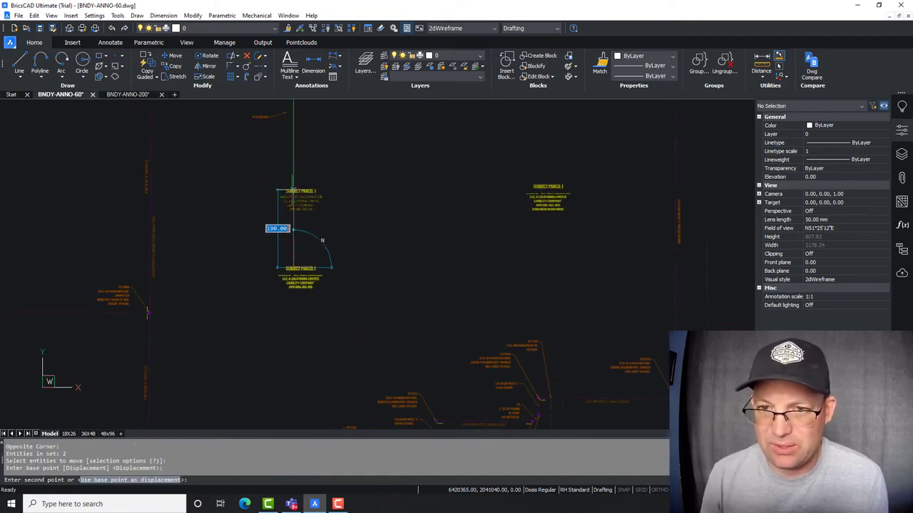
pyautogui.click(292, 191)
pyautogui.press('Escape')
# Bring the ownership text blocks under both SUBJECT PARCEL 1 titles to the front of the draw order.
pyautogui.scroll(-2, 318, 206)
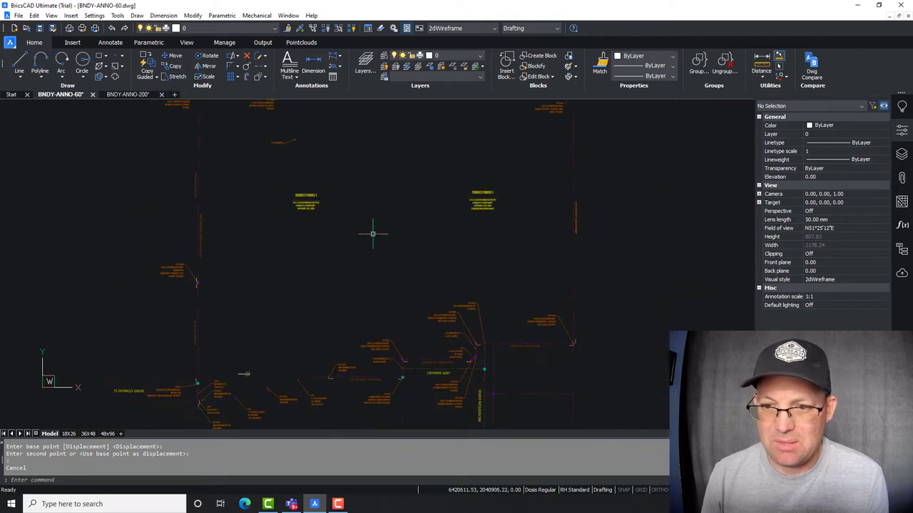
pyautogui.scroll(4, 492, 203)
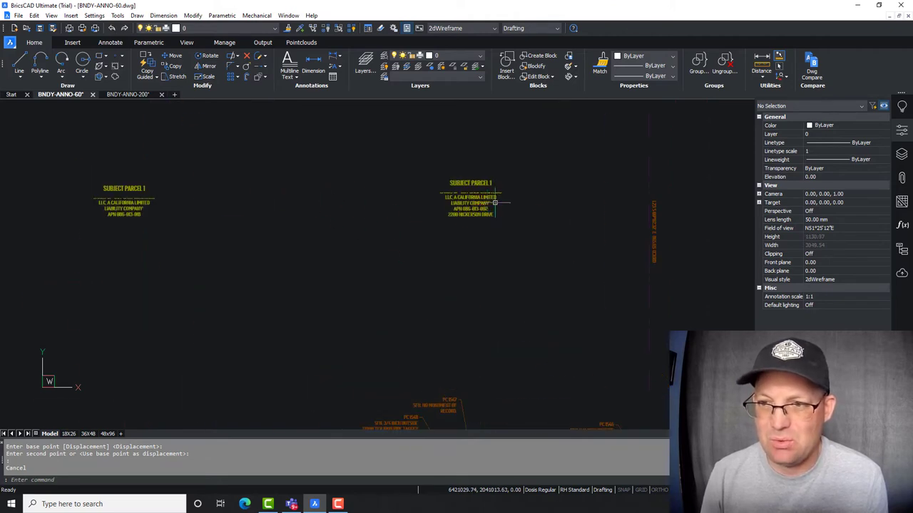
pyautogui.press('Escape')
pyautogui.scroll(-1, 376, 245)
pyautogui.click(376, 245)
pyautogui.click(308, 222)
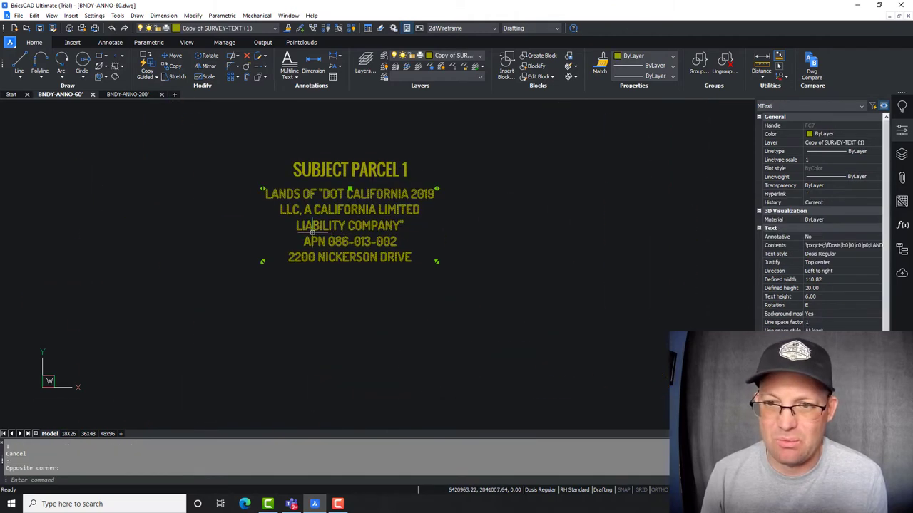
pyautogui.moveTo(295, 229); pyautogui.dragTo(646, 212, button='middle')
pyautogui.moveTo(85, 239); pyautogui.dragTo(450, 210, button='middle')
pyautogui.click(294, 234)
pyautogui.click(265, 200)
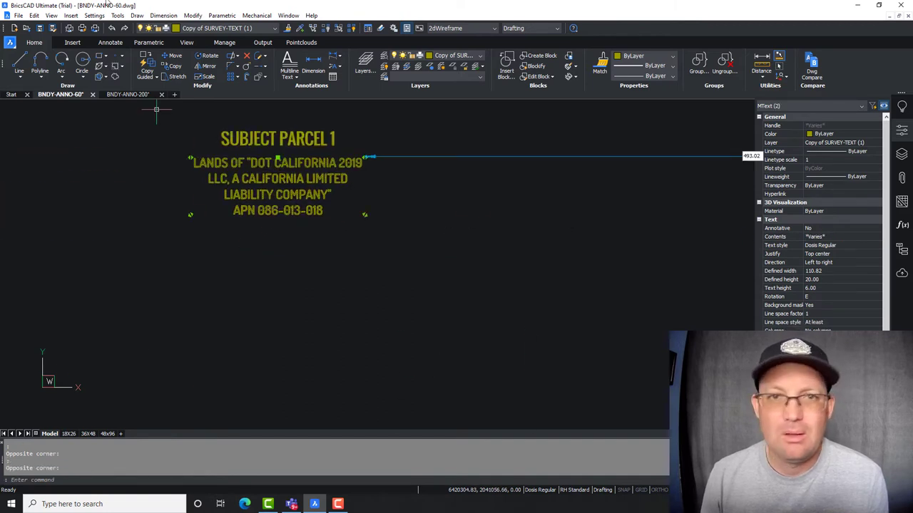
pyautogui.click(33, 15)
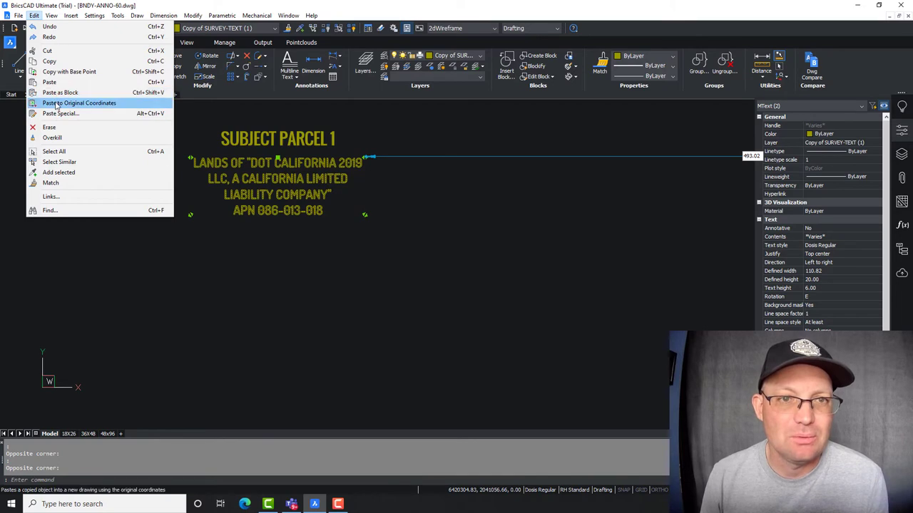
pyautogui.click(118, 16)
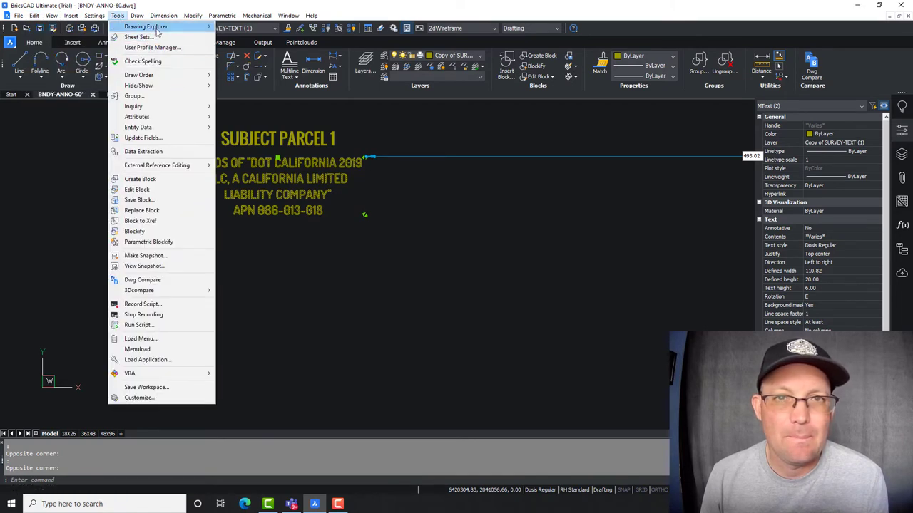
pyautogui.moveTo(162, 76)
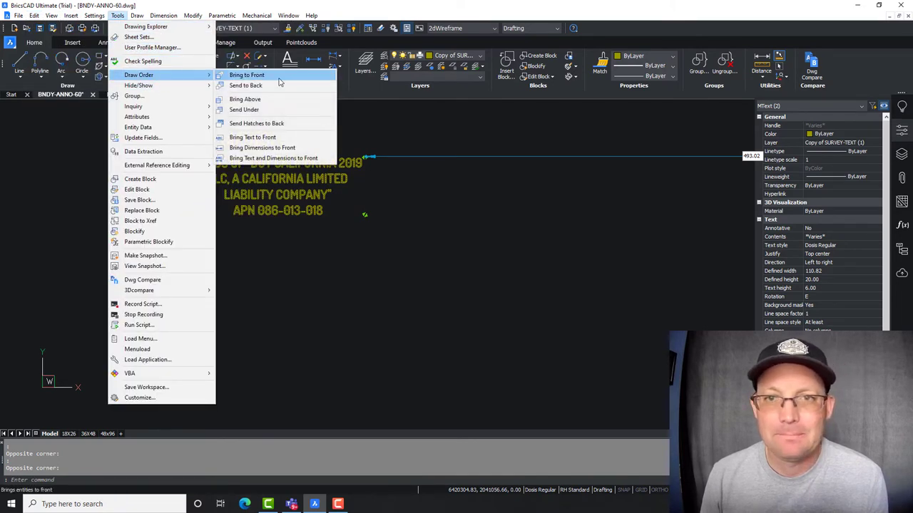
pyautogui.click(242, 74)
# Inspect both SUBJECT PARCEL 1 labels up close to check that every line of their ownership text is readable.
pyautogui.scroll(2, 304, 128)
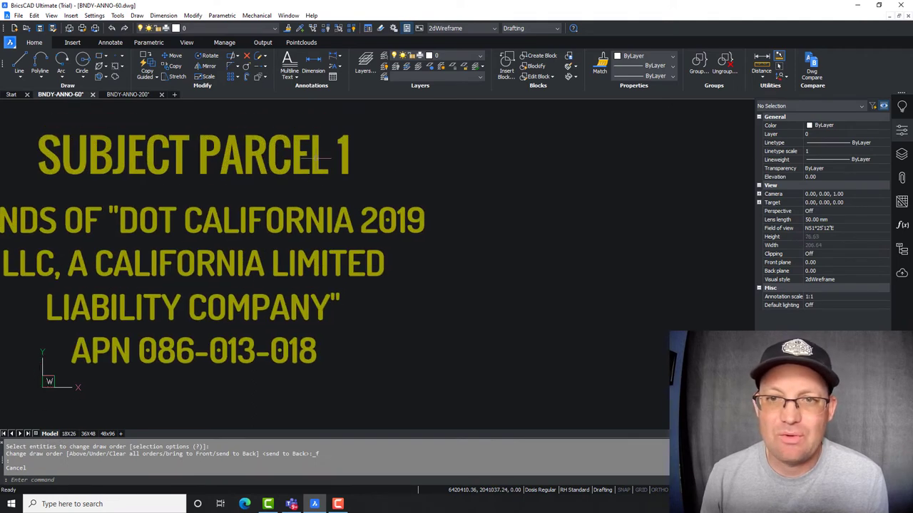
pyautogui.scroll(-6, 321, 152)
pyautogui.scroll(5, 363, 182)
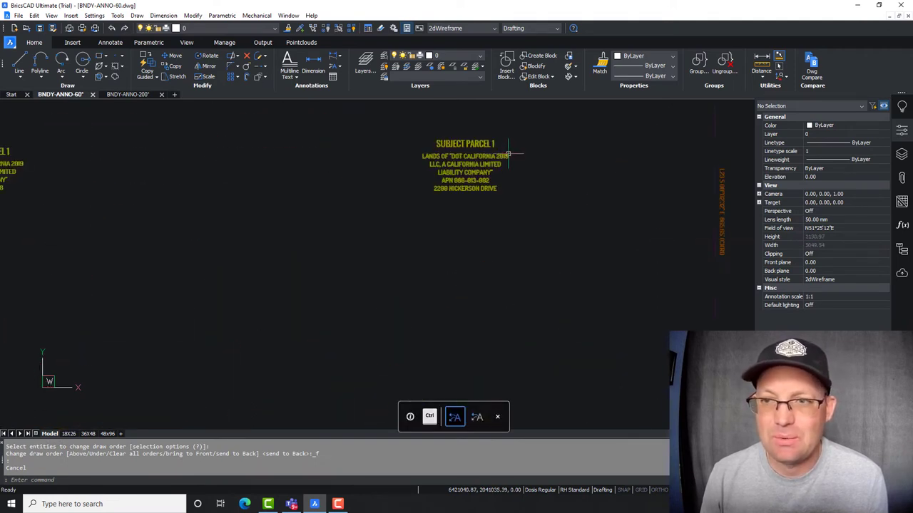
pyautogui.scroll(2, 303, 144)
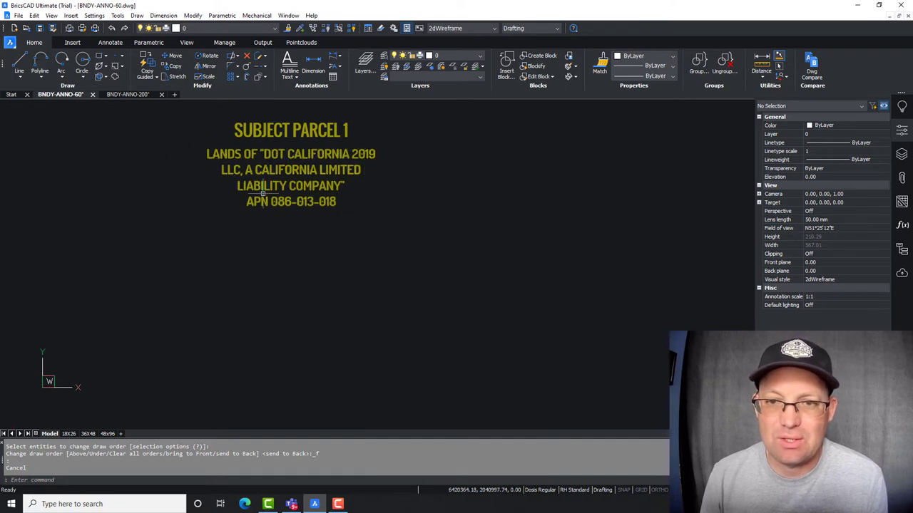
pyautogui.scroll(-3, 281, 202)
pyautogui.moveTo(267, 206); pyautogui.dragTo(121, 221, button='middle')
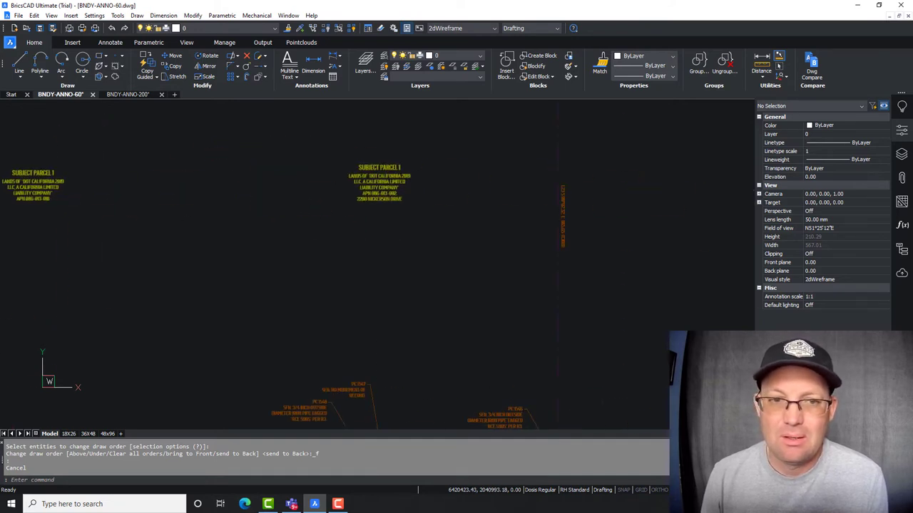
pyautogui.scroll(3, 41, 203)
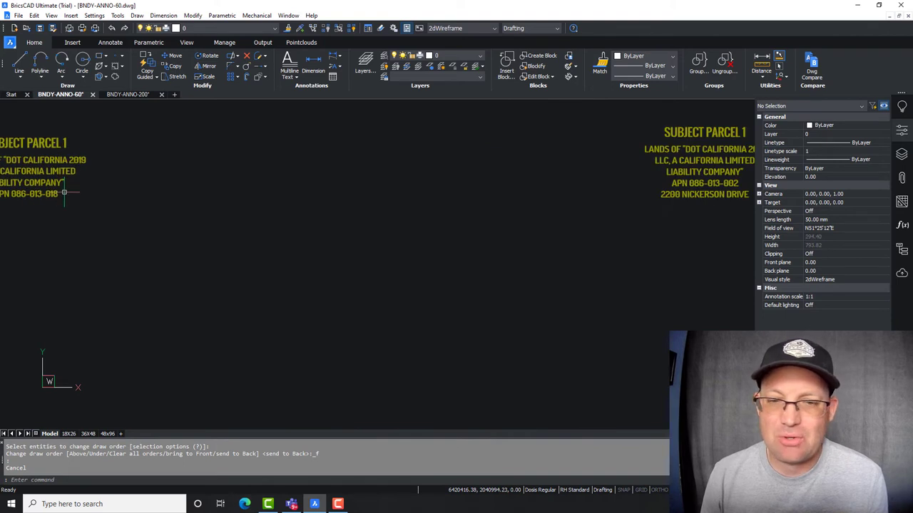
pyautogui.scroll(-2, 214, 197)
pyautogui.scroll(4, 438, 198)
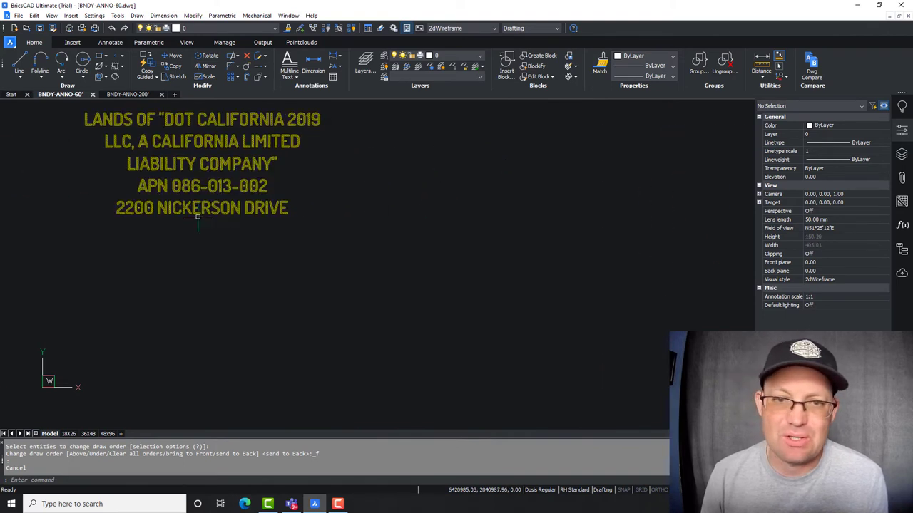
pyautogui.scroll(-4, 214, 218)
pyautogui.moveTo(239, 235); pyautogui.dragTo(349, 228, button='middle')
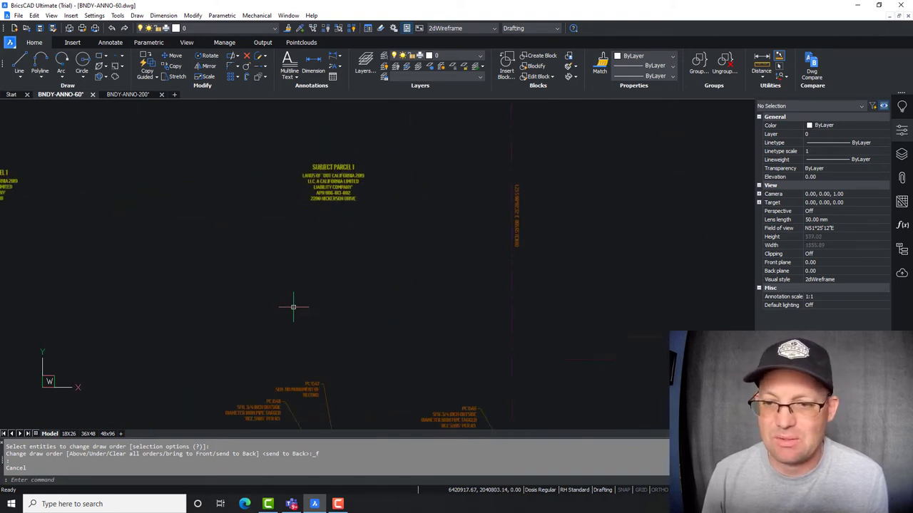
# Review the whole boundary drawing, checking the street names, parcel labels and monument annotations along every side.
pyautogui.moveTo(280, 321); pyautogui.dragTo(394, 185, button='middle')
pyautogui.scroll(-2, 344, 183)
pyautogui.moveTo(281, 224); pyautogui.dragTo(274, 287, button='middle')
pyautogui.scroll(-2, 279, 238)
pyautogui.moveTo(238, 240); pyautogui.dragTo(267, 248, button='middle')
pyautogui.scroll(1, 302, 250)
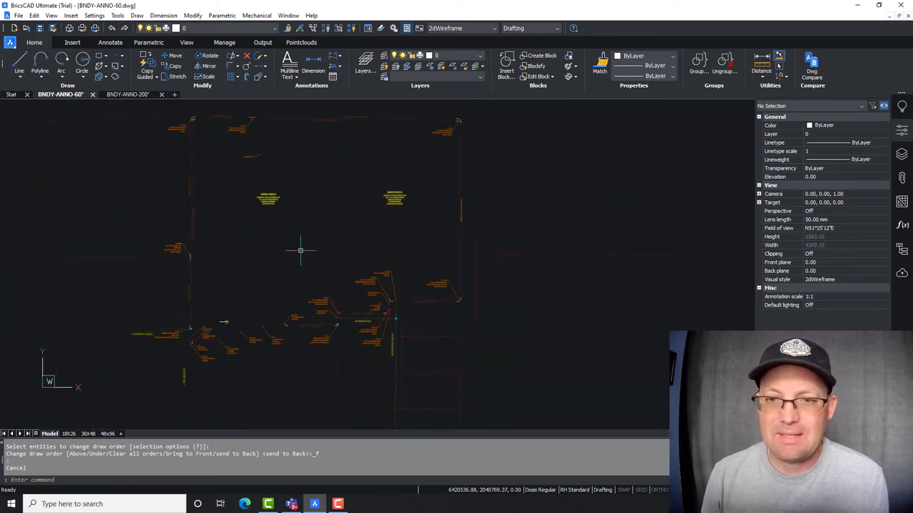
pyautogui.scroll(2, 300, 249)
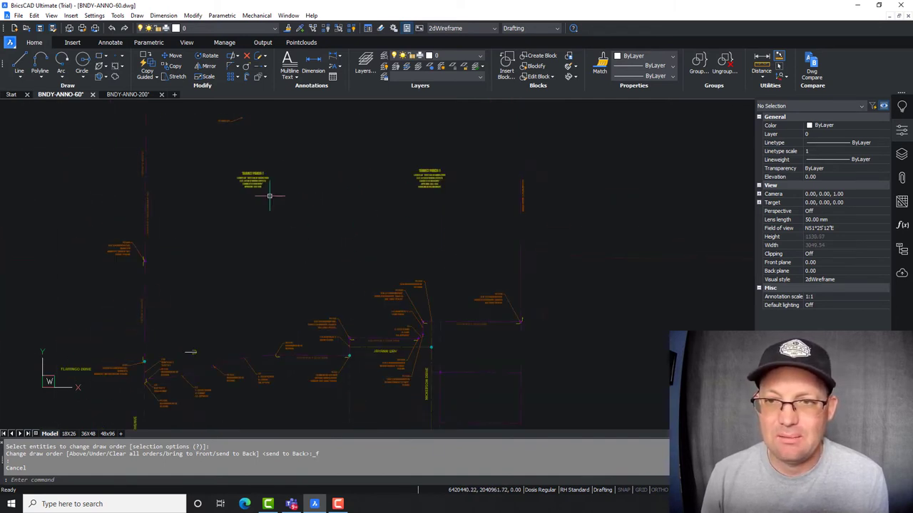
pyautogui.moveTo(333, 255); pyautogui.dragTo(321, 193, button='middle')
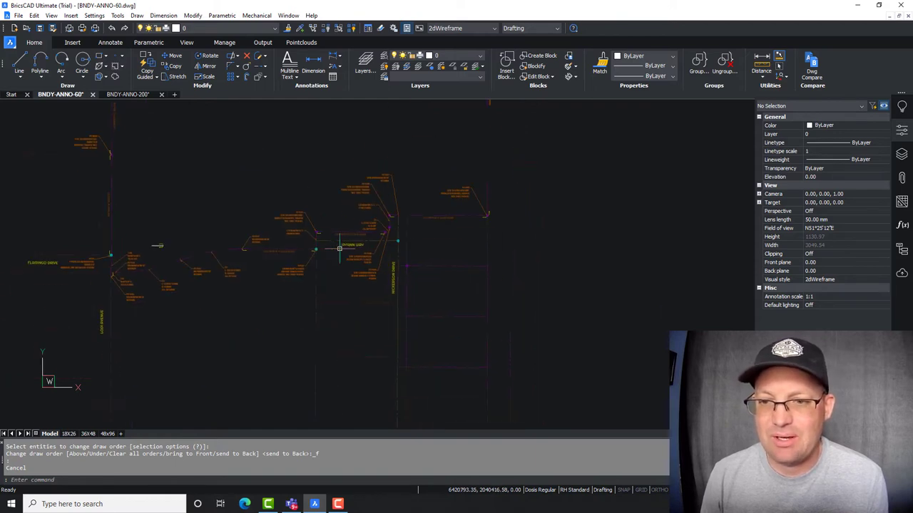
pyautogui.moveTo(254, 228)
pyautogui.mouseDown(button='middle')
pyautogui.moveTo(309, 258)
pyautogui.moveTo(357, 348)
pyautogui.mouseUp(button='middle')
pyautogui.scroll(2, 367, 395)
pyautogui.moveTo(328, 191); pyautogui.dragTo(330, 320, button='middle')
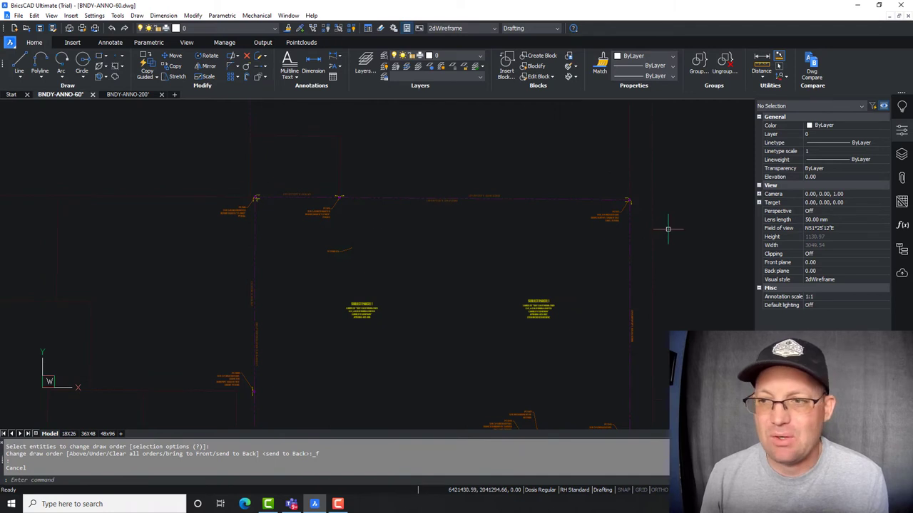
pyautogui.moveTo(610, 263); pyautogui.dragTo(533, 156, button='middle')
pyautogui.moveTo(550, 264); pyautogui.dragTo(560, 120, button='middle')
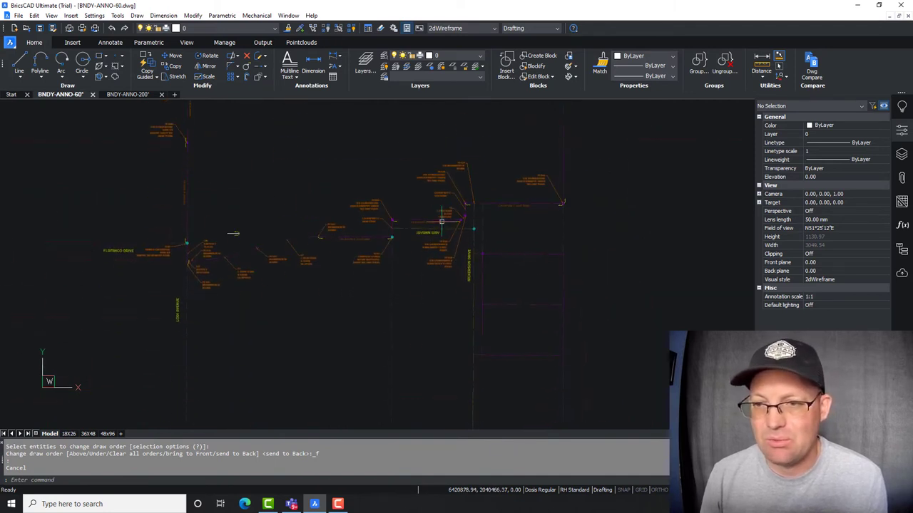
pyautogui.scroll(3, 244, 208)
pyautogui.moveTo(245, 208); pyautogui.dragTo(341, 319, button='middle')
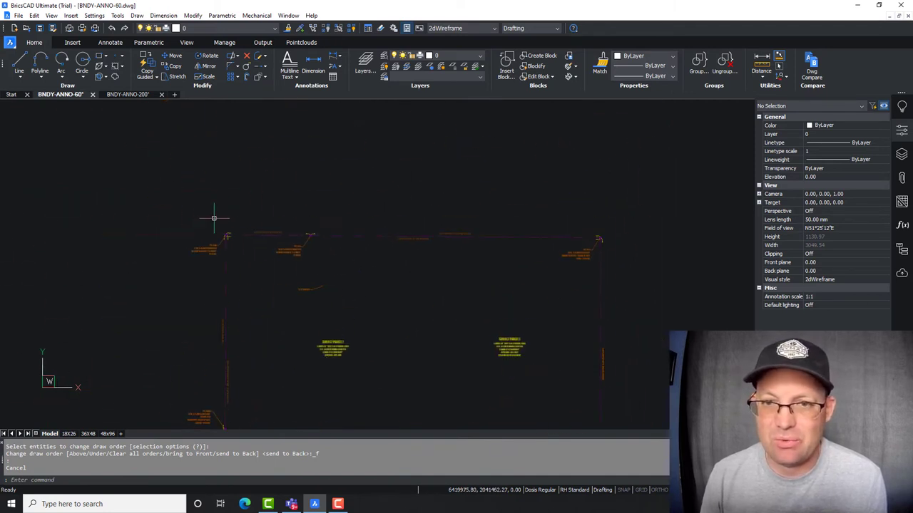
pyautogui.scroll(2, 361, 372)
pyautogui.scroll(2, 322, 332)
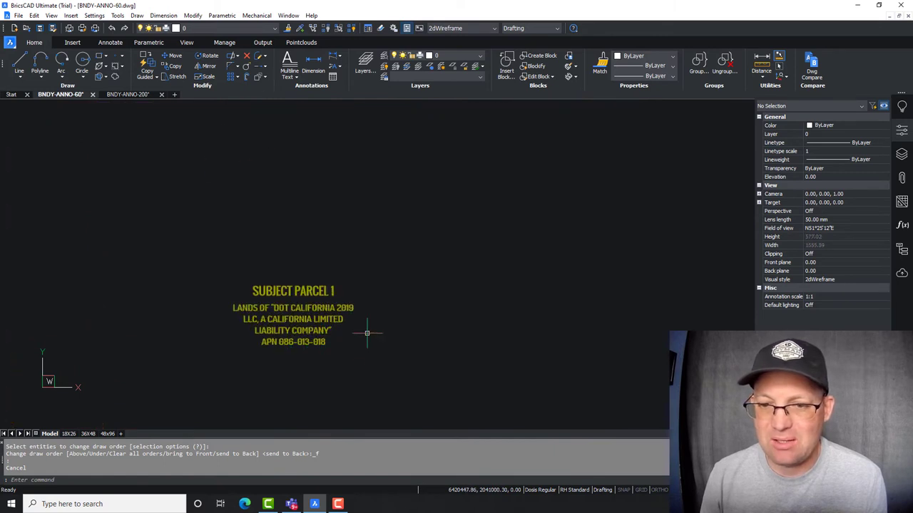
pyautogui.click(298, 292)
pyautogui.press('Escape')
pyautogui.click(359, 378)
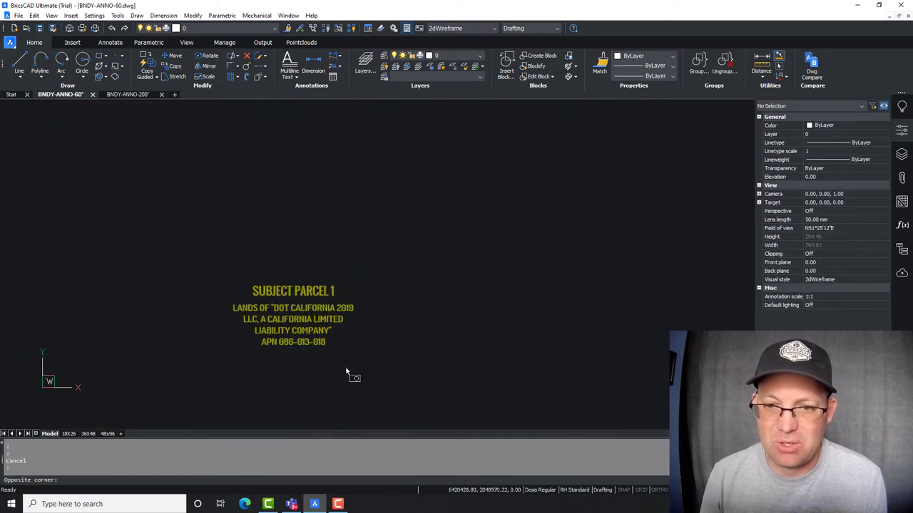
pyautogui.click(325, 333)
pyautogui.scroll(-4, 307, 328)
pyautogui.press('Escape')
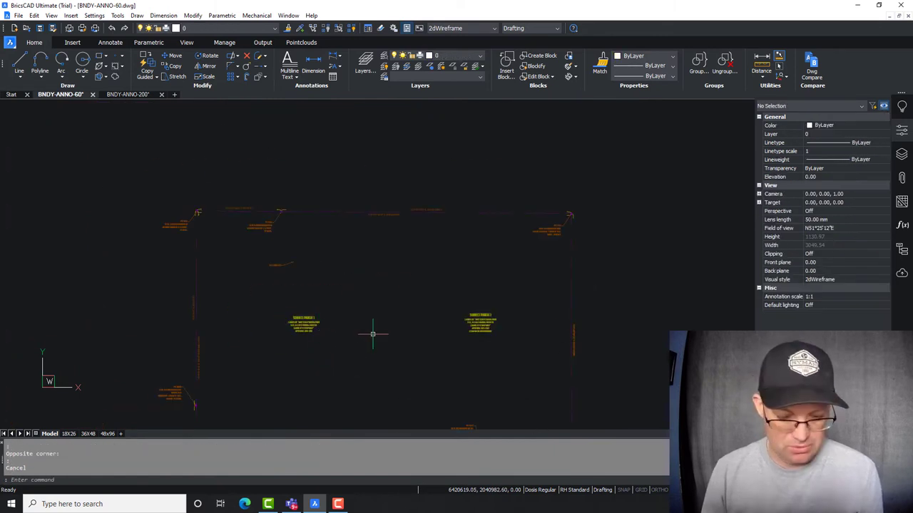
# Copy the ownership text under the western SUBJECT PARCEL 1 title about 600 units northeast, just north of the northern boundary line.
pyautogui.press('Return')
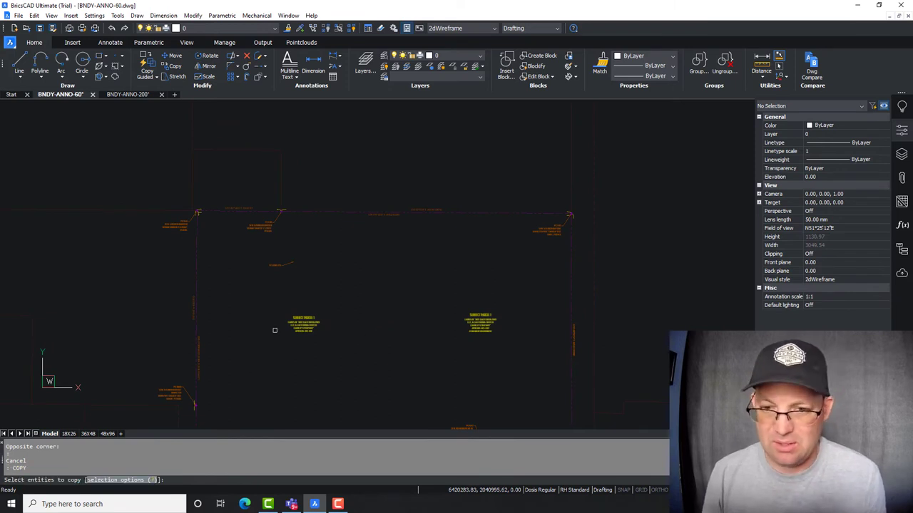
pyautogui.scroll(3, 314, 340)
pyautogui.click(286, 306)
pyautogui.press('Return')
pyautogui.click(285, 303)
pyautogui.moveTo(505, 246)
pyautogui.mouseDown(button='middle')
pyautogui.moveTo(460, 397)
pyautogui.moveTo(420, 432)
pyautogui.mouseUp(button='middle')
pyautogui.moveTo(560, 207); pyautogui.dragTo(524, 324, button='middle')
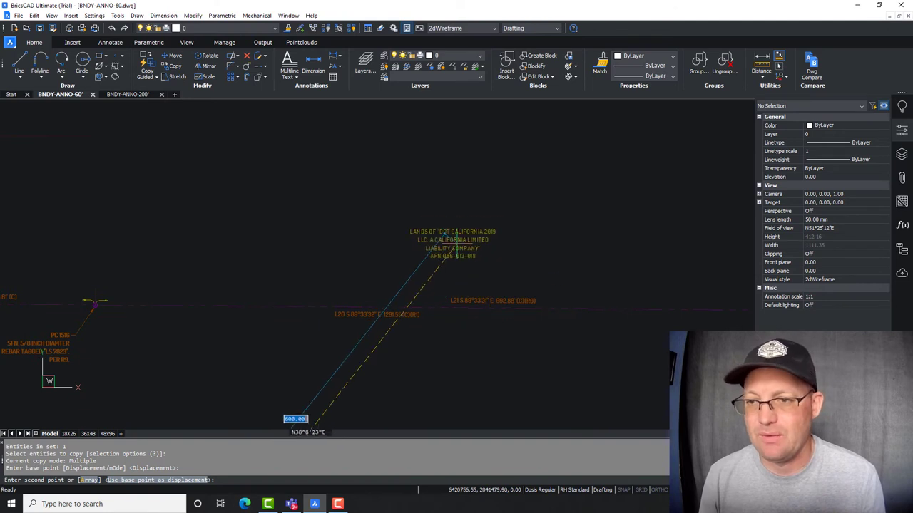
pyautogui.click(446, 251)
pyautogui.scroll(2, 520, 249)
pyautogui.press('Escape')
# Look over the eastern SUBJECT PARCEL 1 label and the street names and monument notes along the southern boundary.
pyautogui.scroll(-3, 410, 195)
pyautogui.moveTo(442, 324)
pyautogui.mouseDown(button='middle')
pyautogui.moveTo(381, 256)
pyautogui.moveTo(421, 185)
pyautogui.mouseUp(button='middle')
pyautogui.scroll(2, 482, 311)
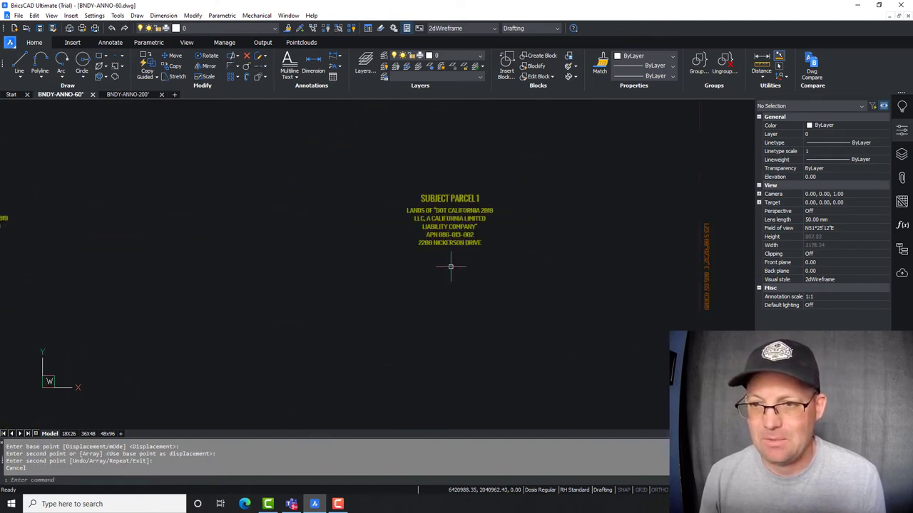
pyautogui.moveTo(416, 279); pyautogui.dragTo(271, 232, button='middle')
pyautogui.scroll(-3, 425, 290)
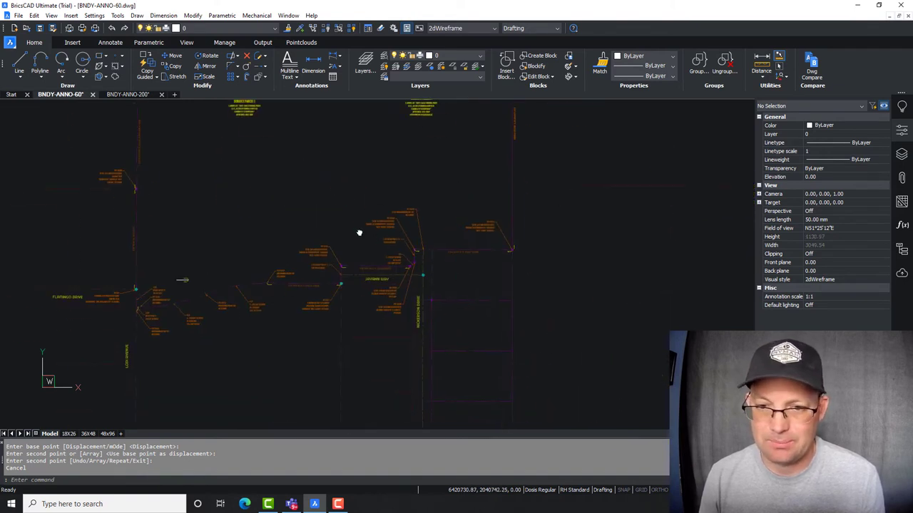
pyautogui.scroll(4, 366, 254)
pyautogui.moveTo(334, 264); pyautogui.dragTo(371, 289, button='middle')
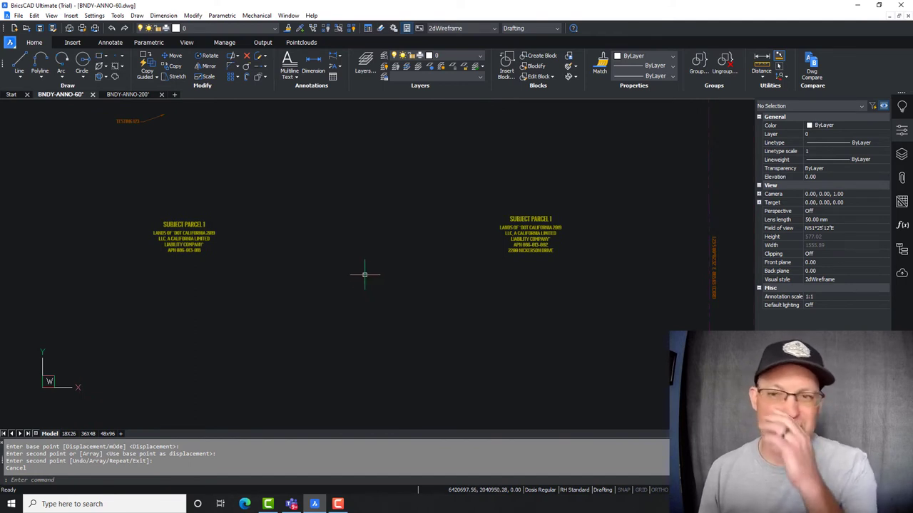
# Insert a blank line above the APN line in the western SUBJECT PARCEL 1 ownership text.
pyautogui.scroll(2, 350, 257)
pyautogui.scroll(4, 214, 228)
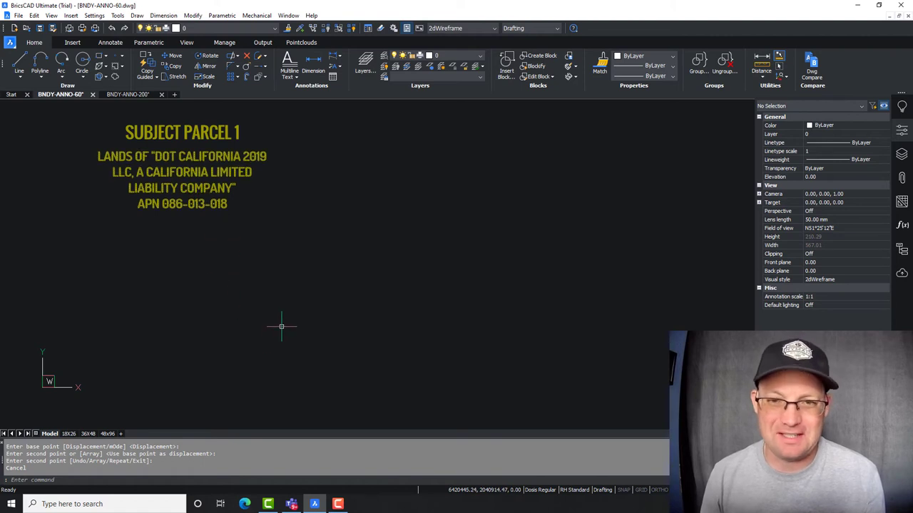
pyautogui.doubleClick(232, 190)
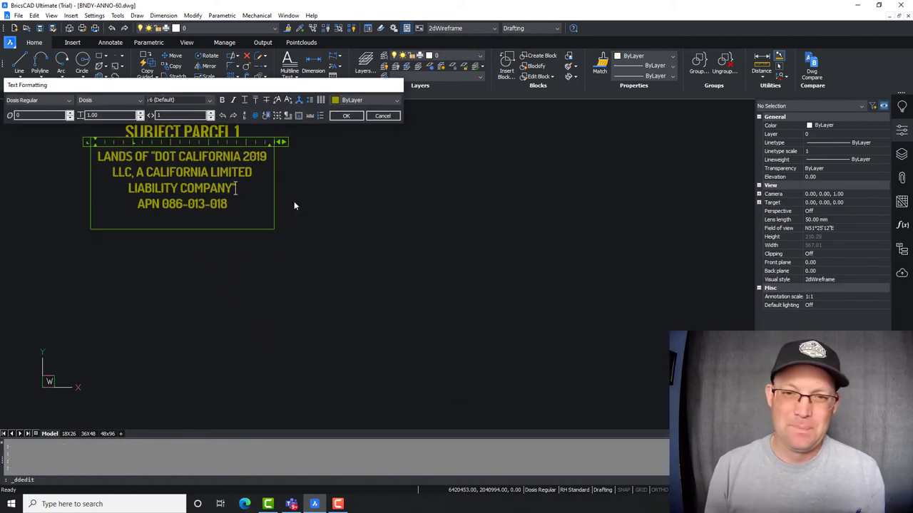
pyautogui.press('Return')
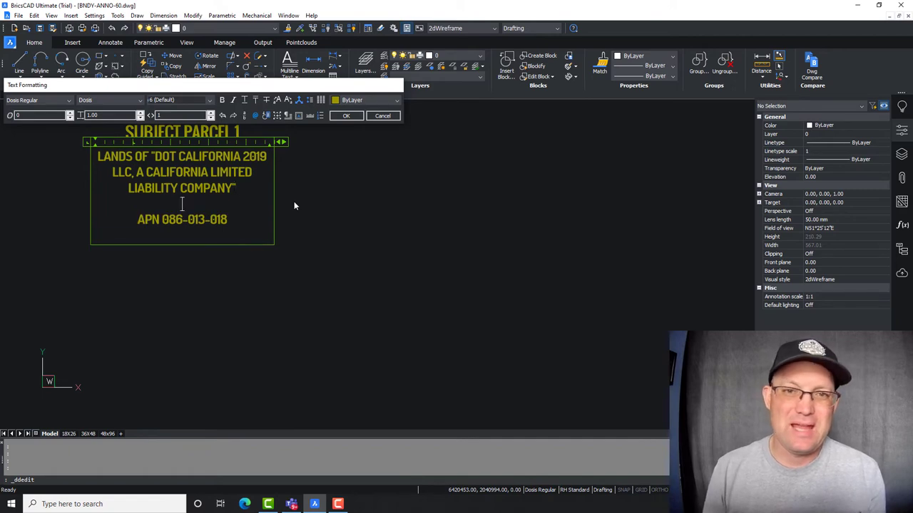
pyautogui.click(346, 115)
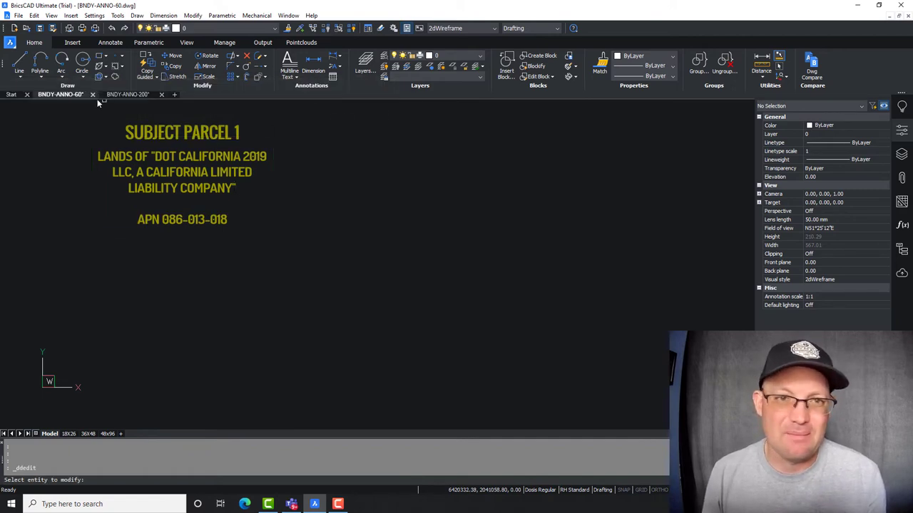
# Open SHEET 1.dwg from the project's Mapping\LTS folder, with proxy graphics shown.
pyautogui.hotkey('ctrl', 'o')
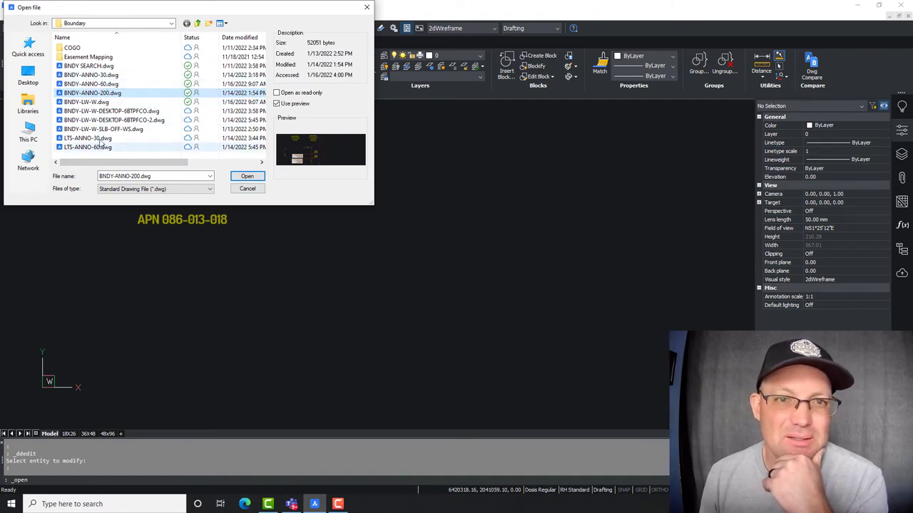
pyautogui.click(198, 23)
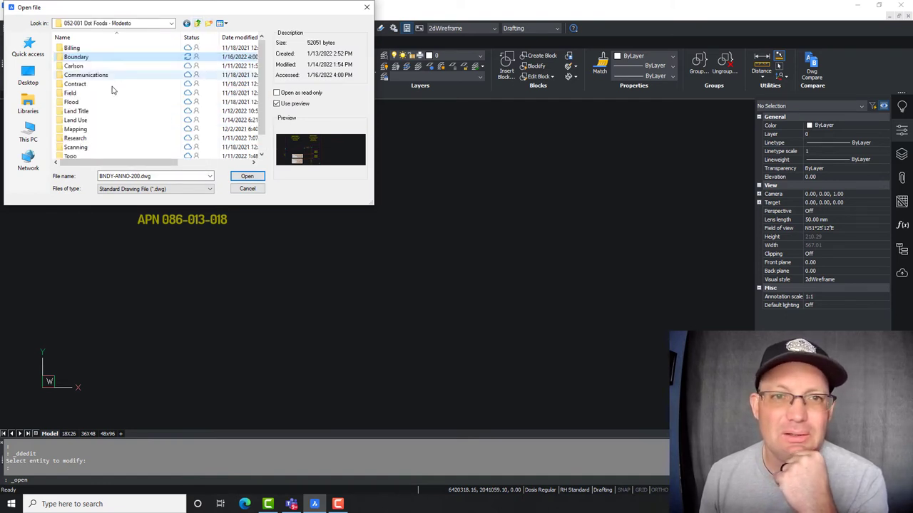
pyautogui.scroll(-1, 90, 136)
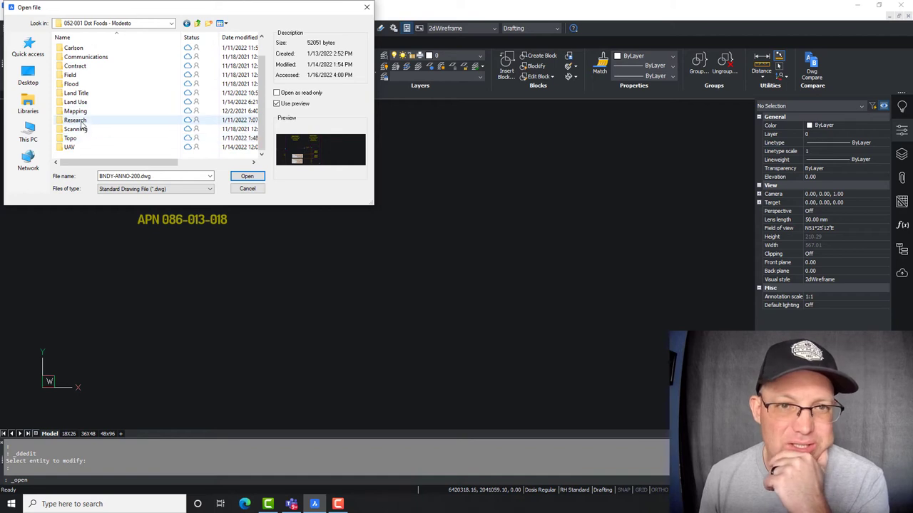
pyautogui.doubleClick(82, 117)
pyautogui.click(198, 23)
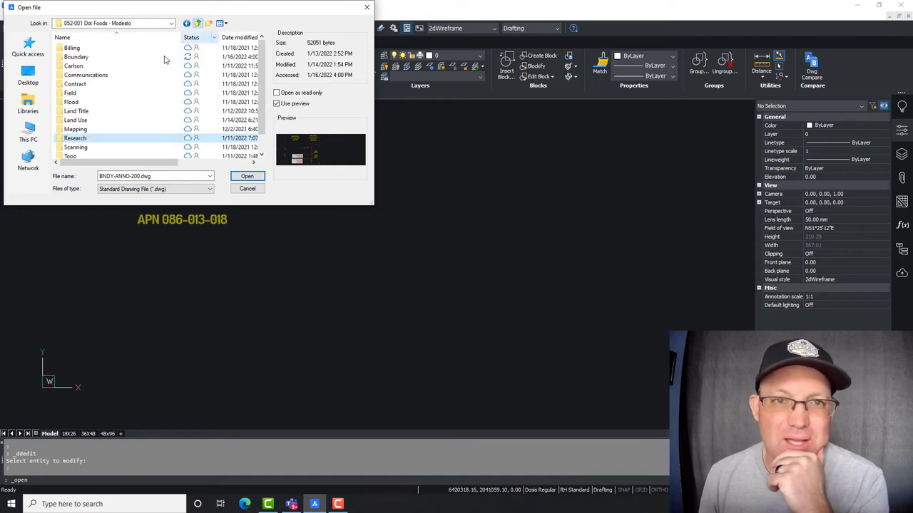
pyautogui.doubleClick(85, 58)
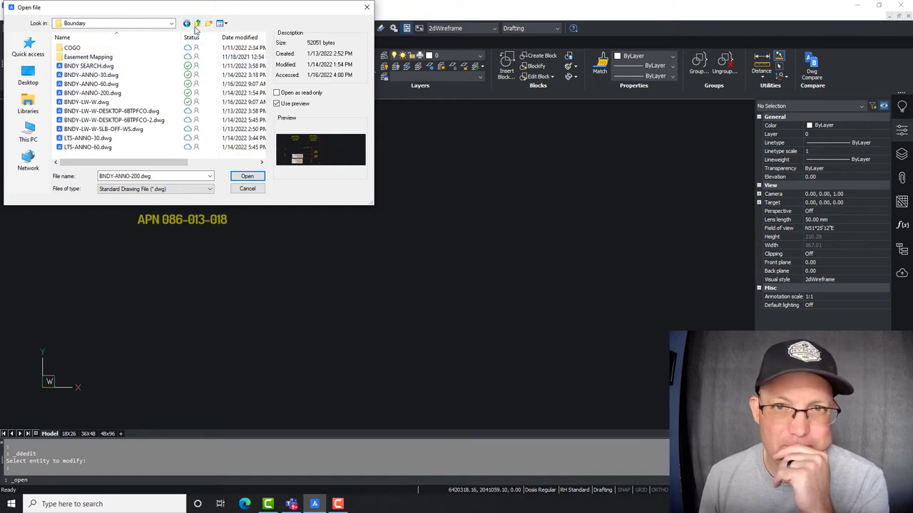
pyautogui.click(197, 24)
pyautogui.doubleClick(81, 132)
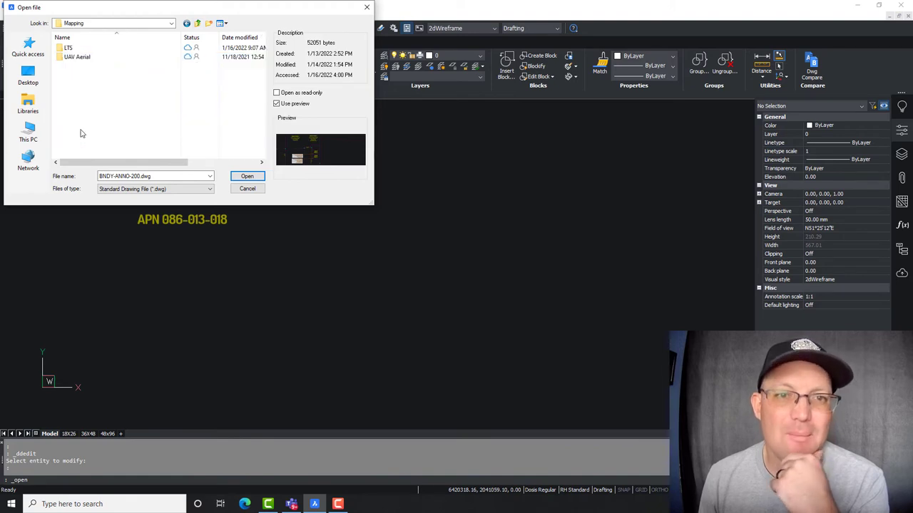
pyautogui.doubleClick(68, 48)
pyautogui.click(79, 57)
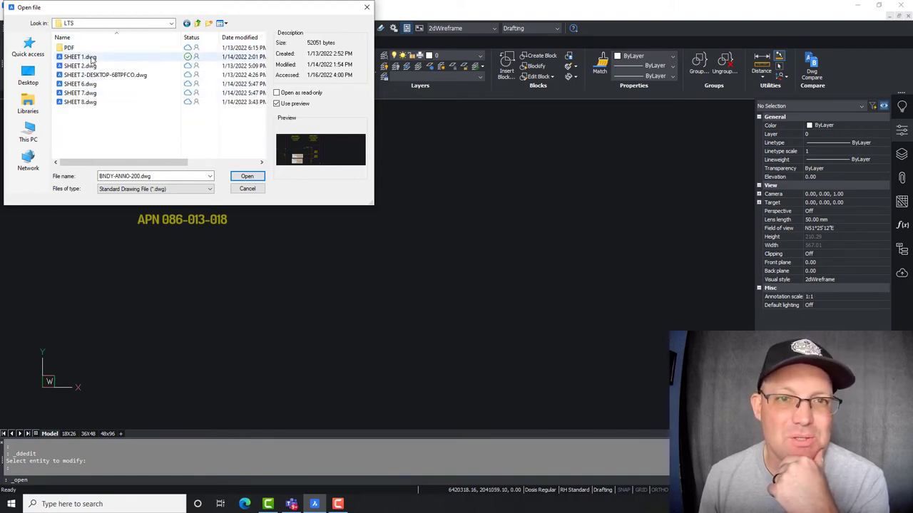
pyautogui.click(246, 176)
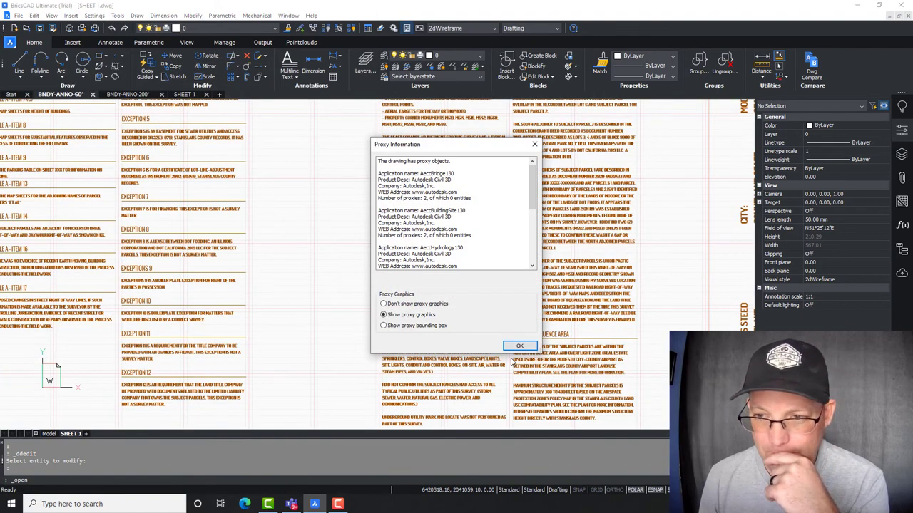
pyautogui.click(519, 347)
pyautogui.scroll(5, 433, 255)
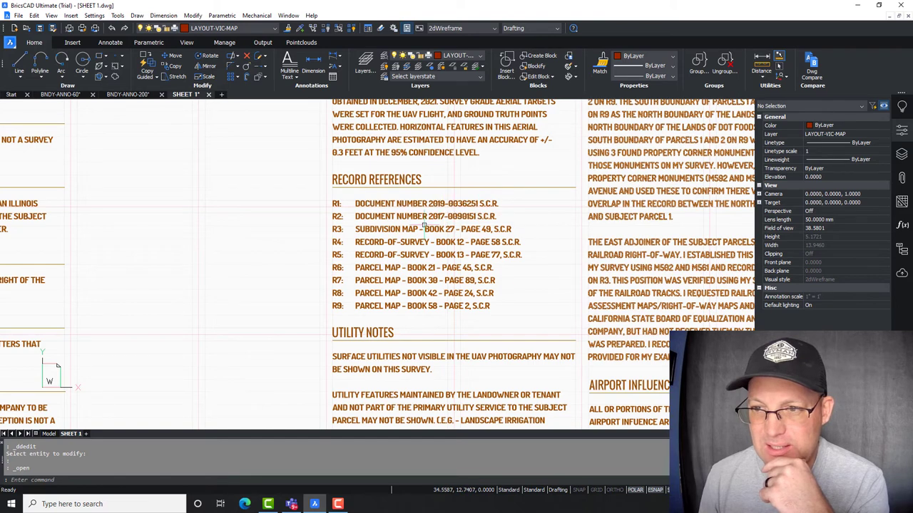
pyautogui.moveTo(467, 213)
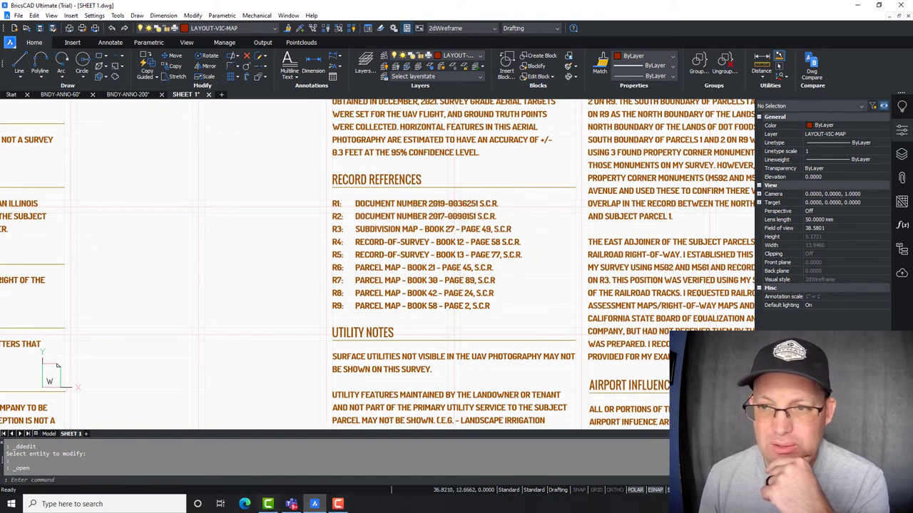
pyautogui.doubleClick(482, 206)
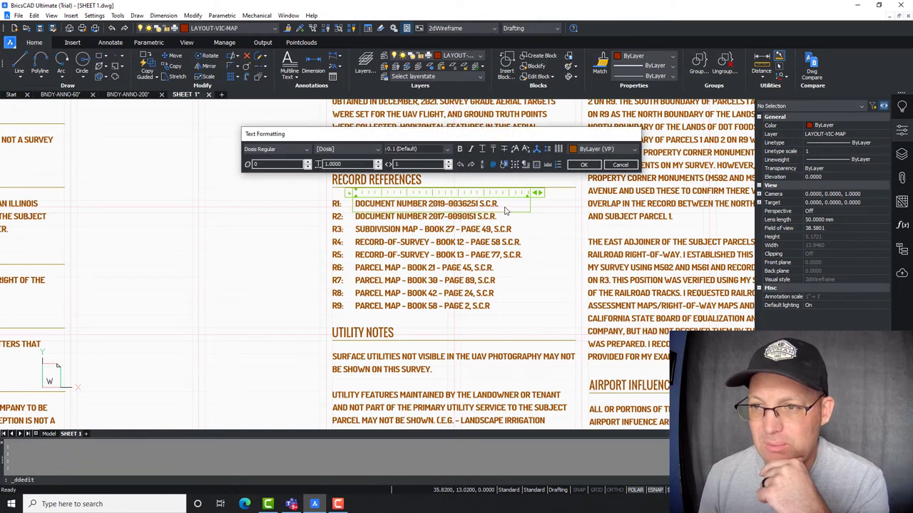
pyautogui.moveTo(502, 211); pyautogui.dragTo(355, 205)
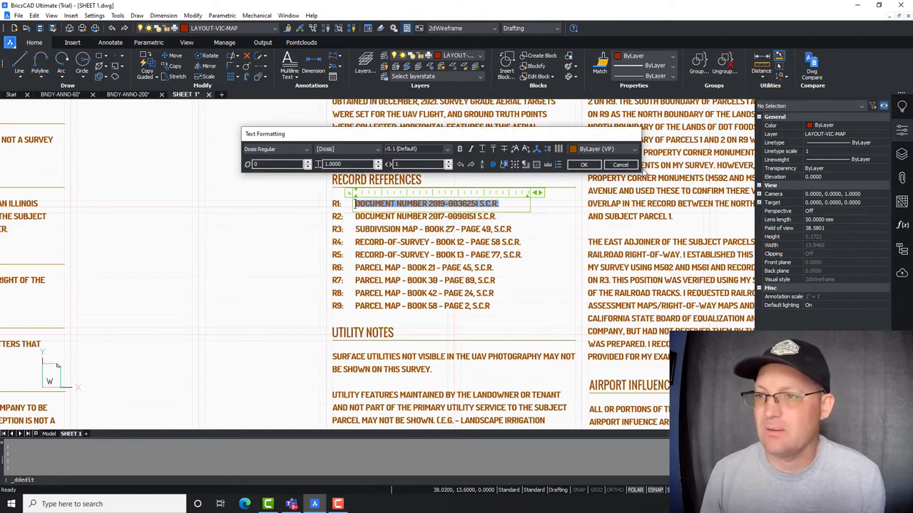
pyautogui.click(585, 165)
# Close BNDY-ANNO-200 without saving its changes and return to the BNDY-ANNO-60 drawing.
pyautogui.click(125, 94)
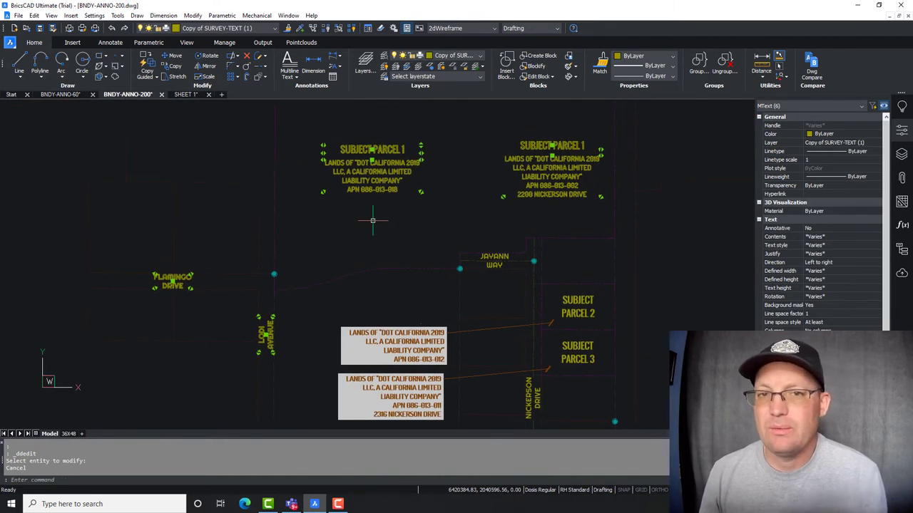
pyautogui.click(161, 94)
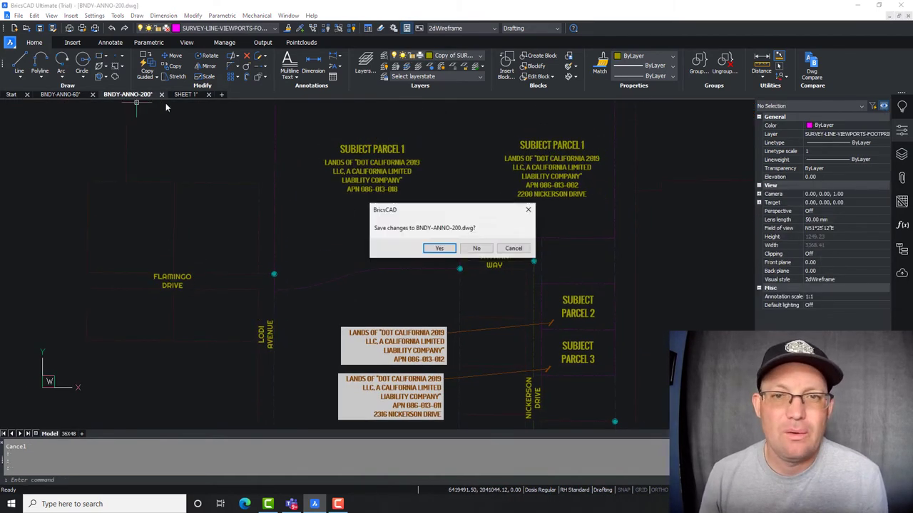
pyautogui.click(474, 247)
pyautogui.click(60, 94)
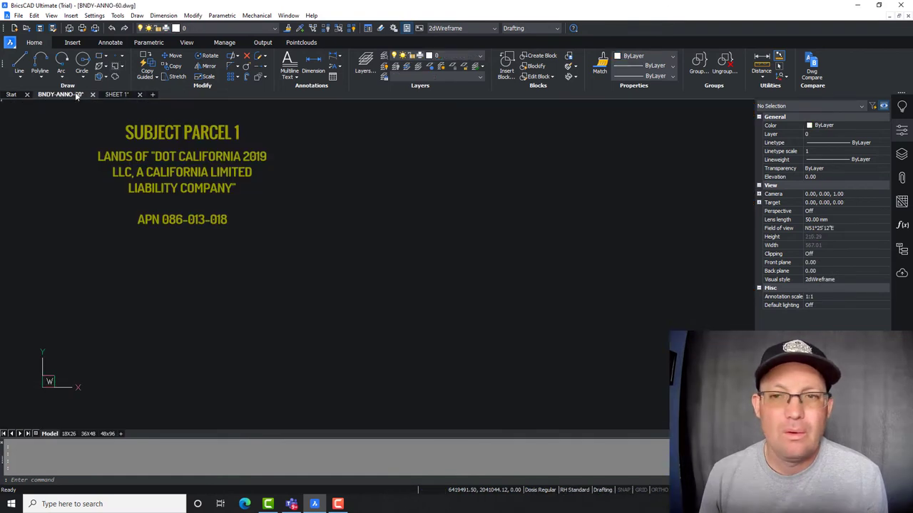
# Paste the document number into the western ownership text above the APN, append "(R3)" and add a blank line below it.
pyautogui.doubleClick(178, 188)
pyautogui.hotkey('ctrl', 'v')
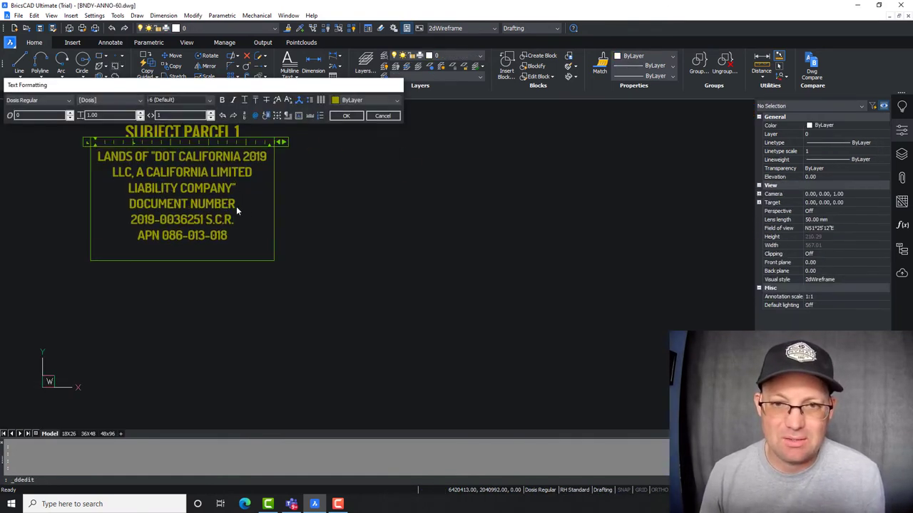
pyautogui.write('(')
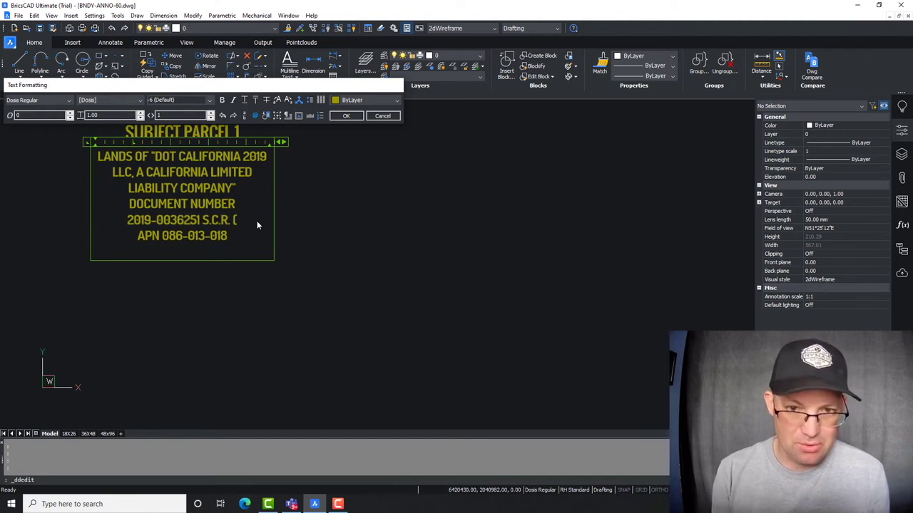
pyautogui.write('R3')
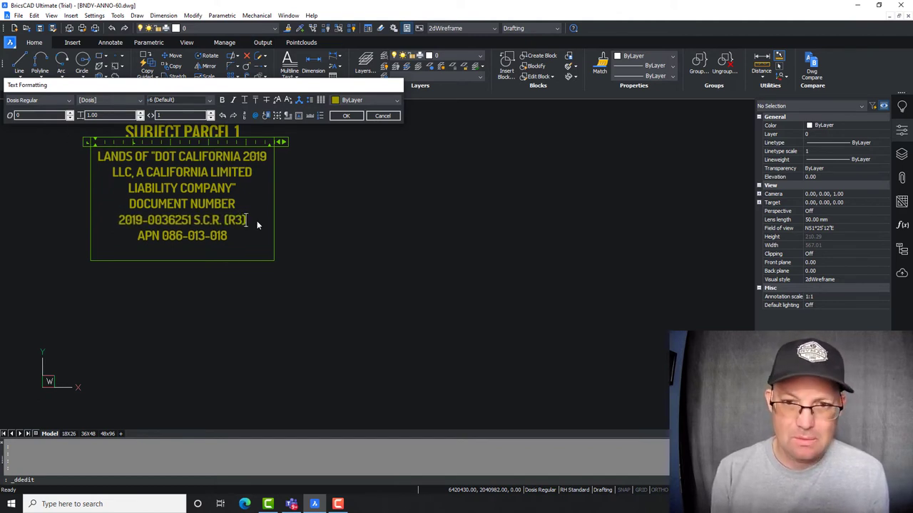
pyautogui.press('Return')
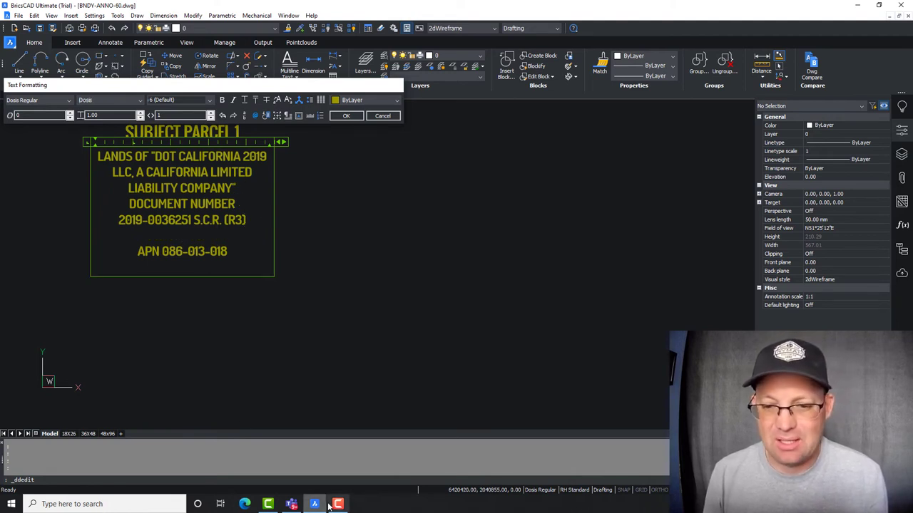
# Switch to File Explorer and open the file location of the recent BNDY SEARCH.dwg drawing.
pyautogui.click(106, 504)
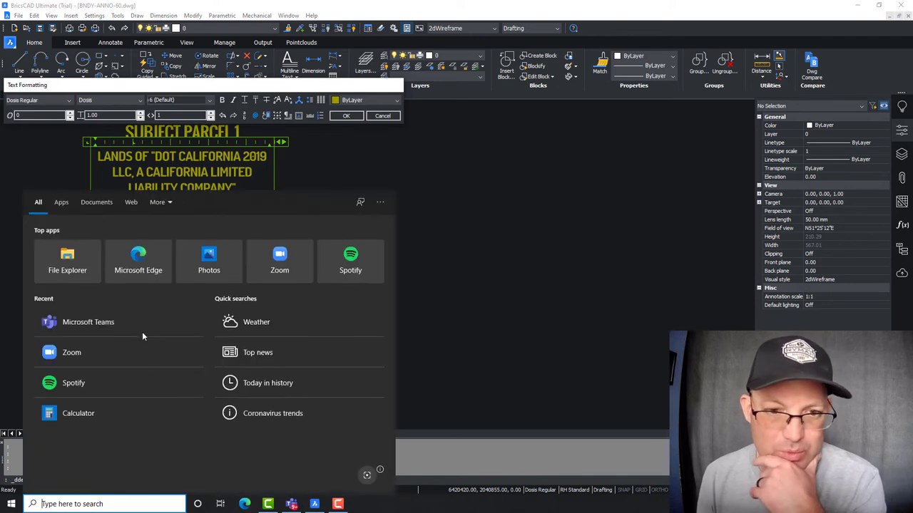
pyautogui.click(89, 265)
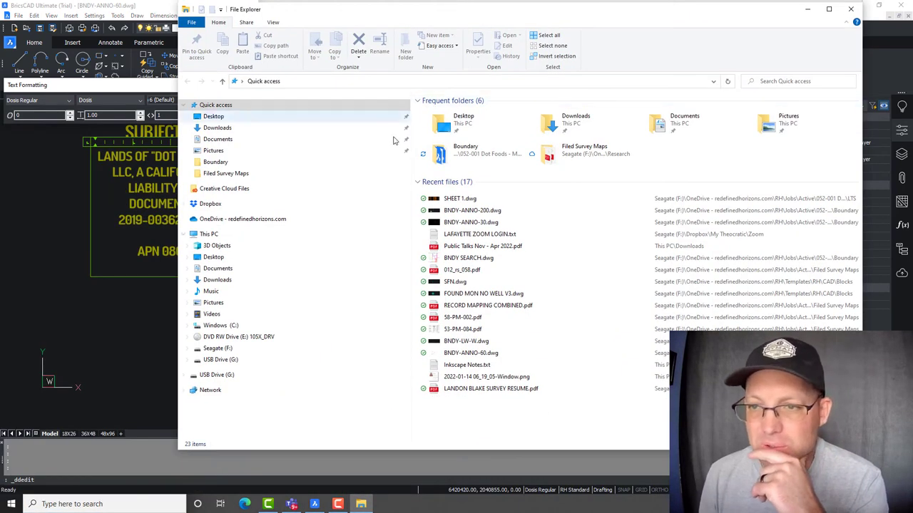
pyautogui.click(483, 261)
pyautogui.rightClick(483, 262)
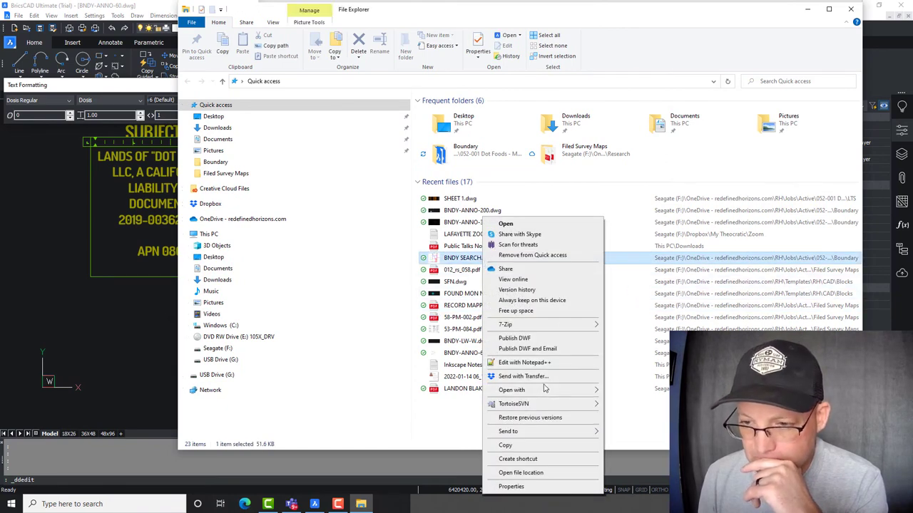
pyautogui.click(521, 473)
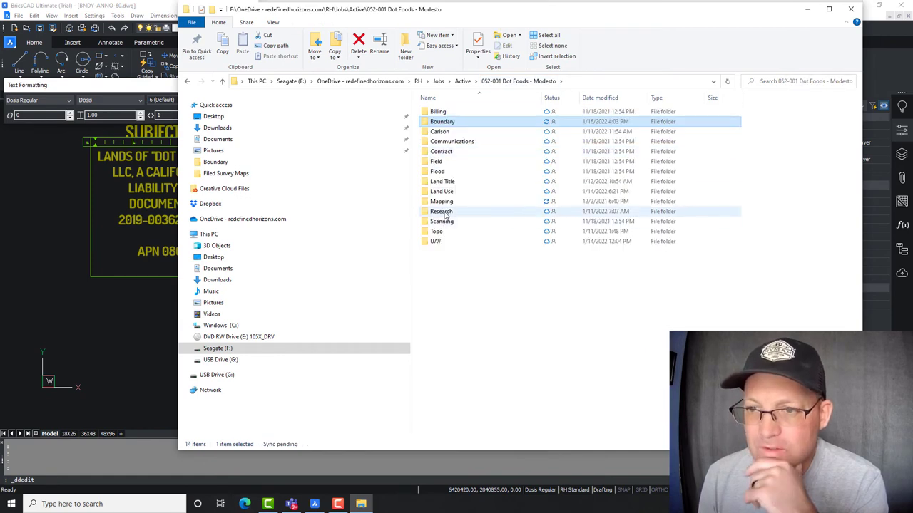
# Open the Subject Parcels deeds folder inside the Dot Foods job's Research folder.
pyautogui.doubleClick(438, 211)
pyautogui.doubleClick(438, 112)
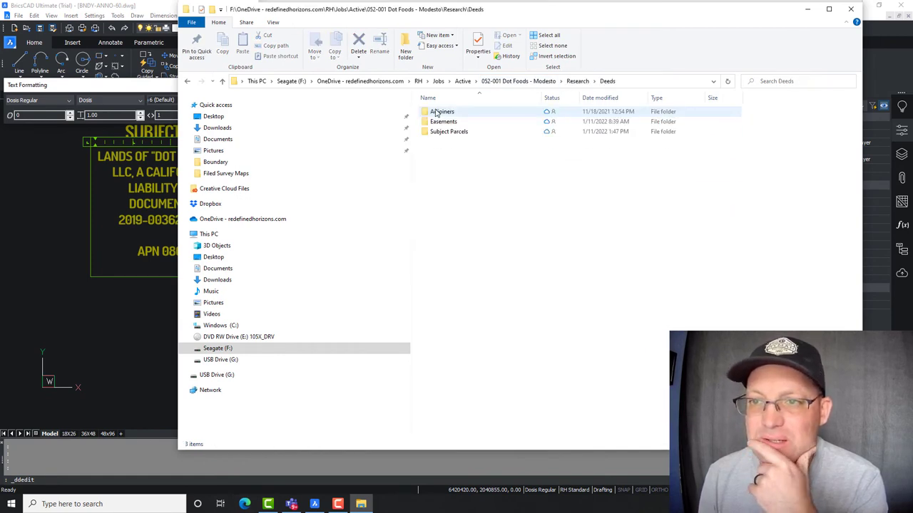
pyautogui.doubleClick(442, 133)
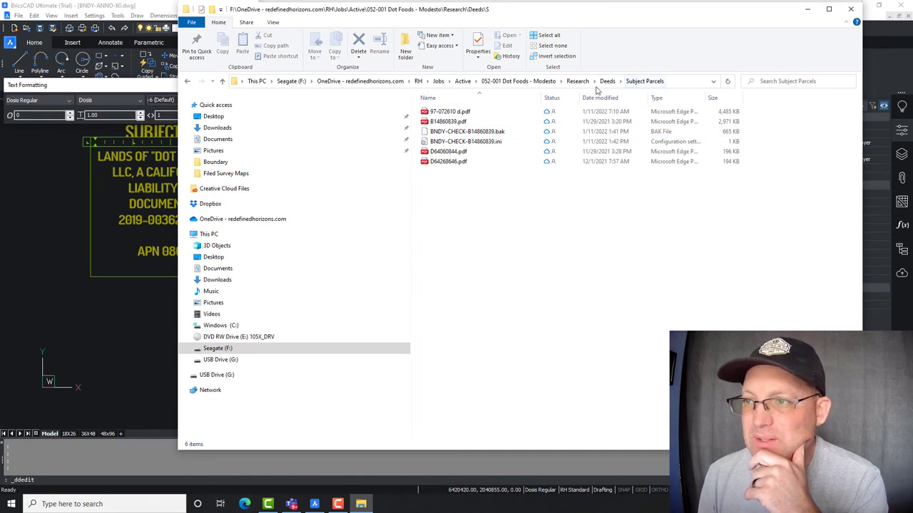
# Go back to the Deeds folder, re-enter the name Subject Parcels for its subfolder and reopen it.
pyautogui.hotkey('alt', 'Left')
pyautogui.rightClick(447, 133)
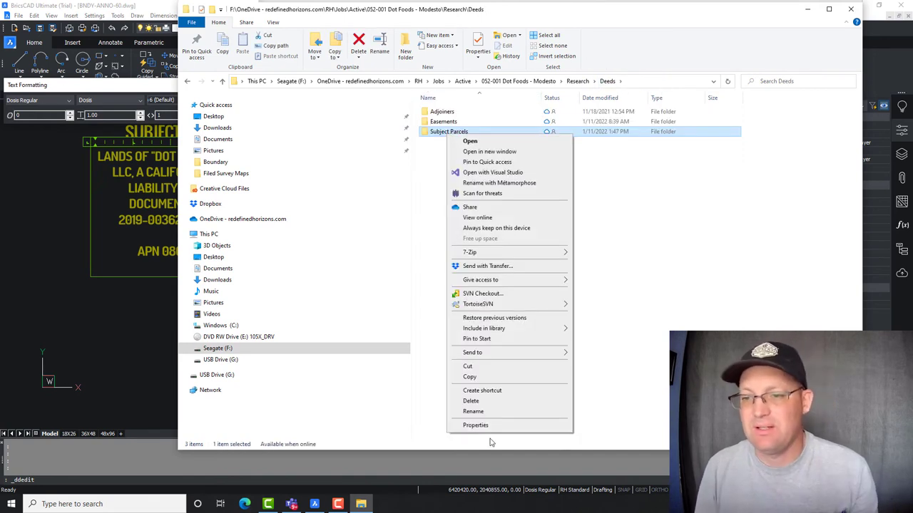
pyautogui.click(473, 412)
pyautogui.write('Ve')
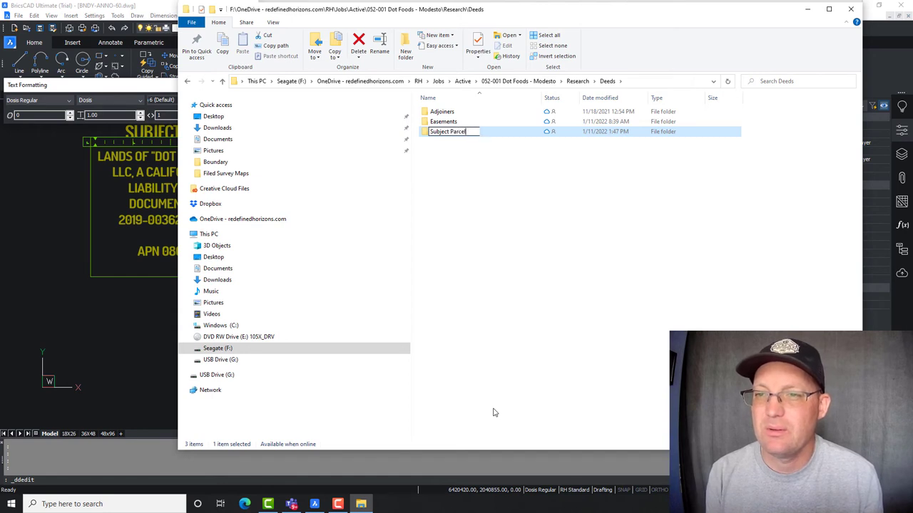
pyautogui.write('s')
pyautogui.press('Return')
pyautogui.doubleClick(460, 132)
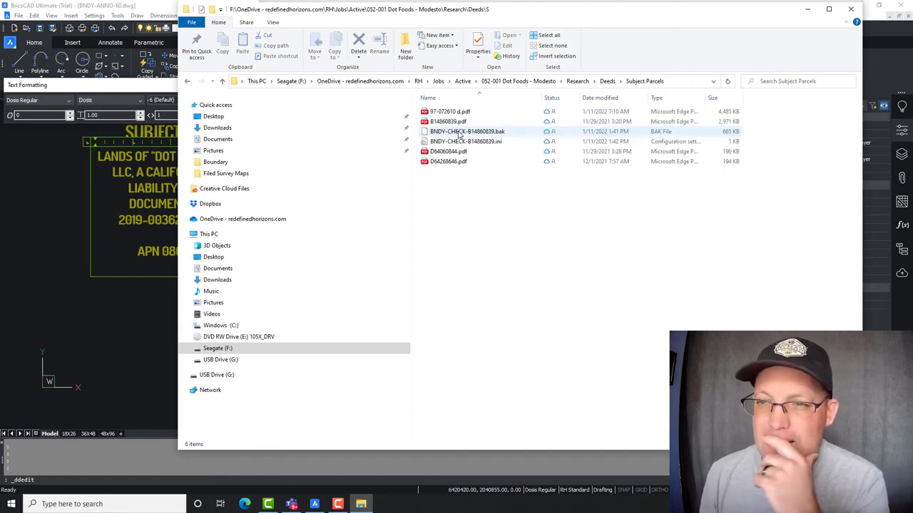
# Open the deed 97-072610 d.pdf, look through its pages for the parcel description and close it.
pyautogui.click(460, 113)
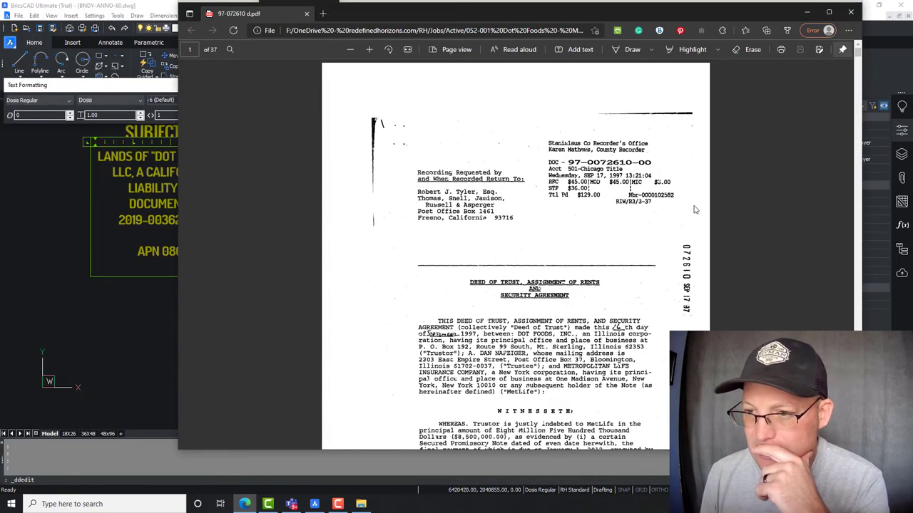
pyautogui.scroll(-12, 696, 210)
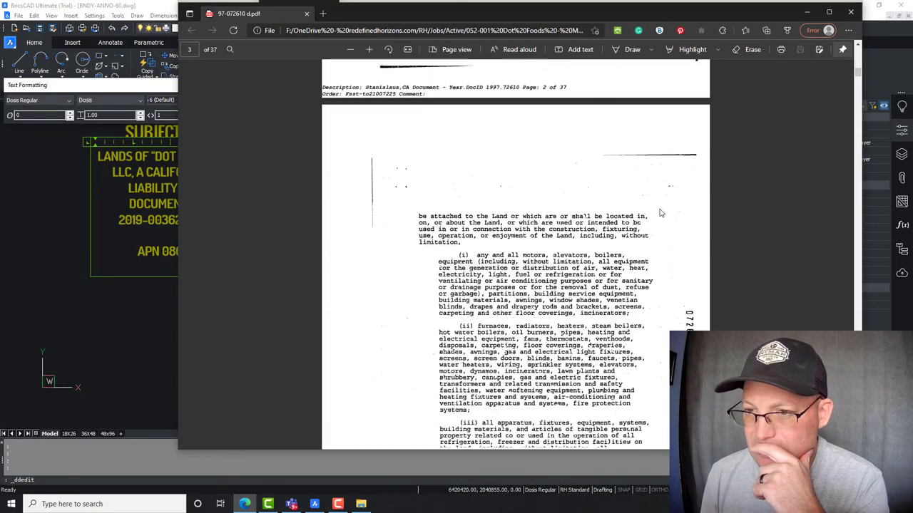
pyautogui.scroll(-3, 660, 212)
pyautogui.scroll(-15, 606, 250)
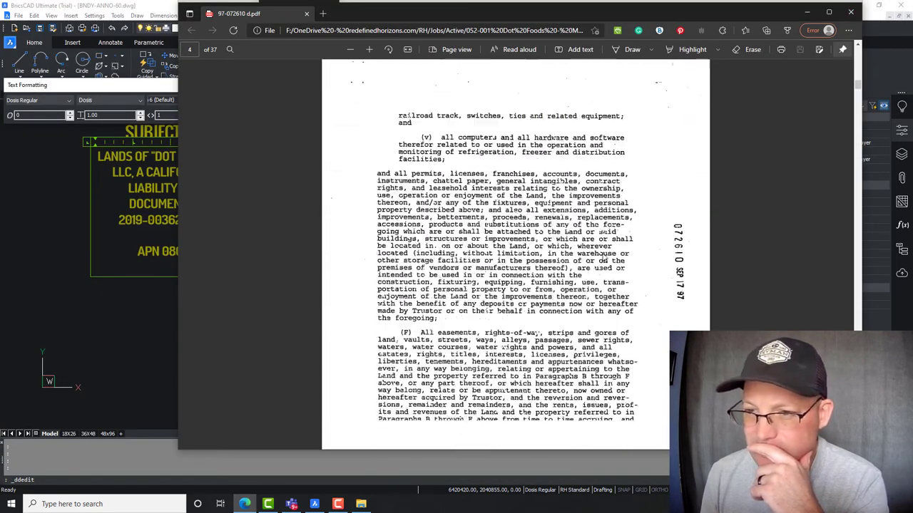
pyautogui.scroll(-20, 603, 257)
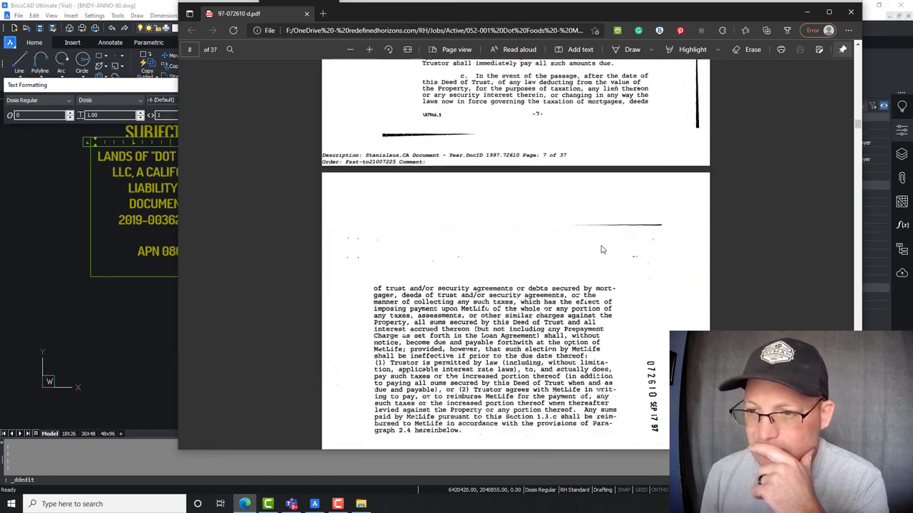
pyautogui.scroll(-5, 601, 248)
pyautogui.click(850, 12)
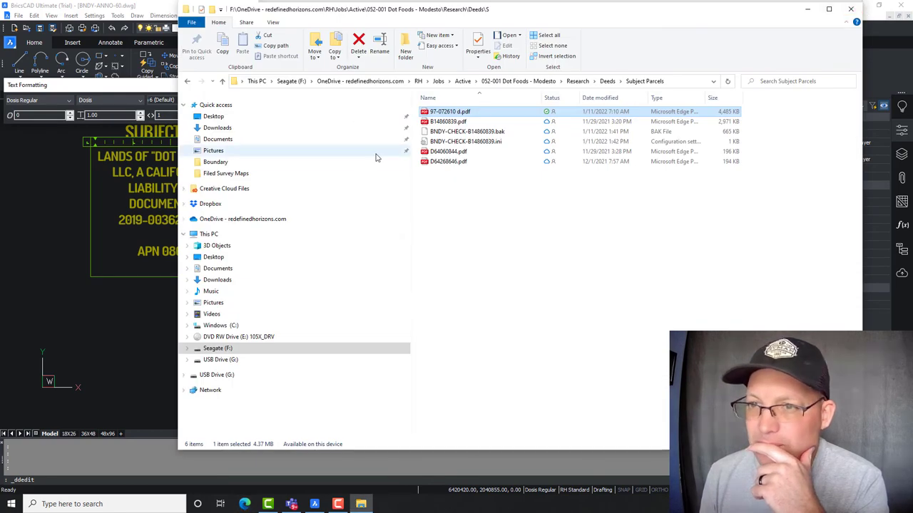
# Read the Exhibit A parcel descriptions in the grant deed B14860839.pdf, then close it and return to the BNDY-ANNO-60 drawing.
pyautogui.click(431, 123)
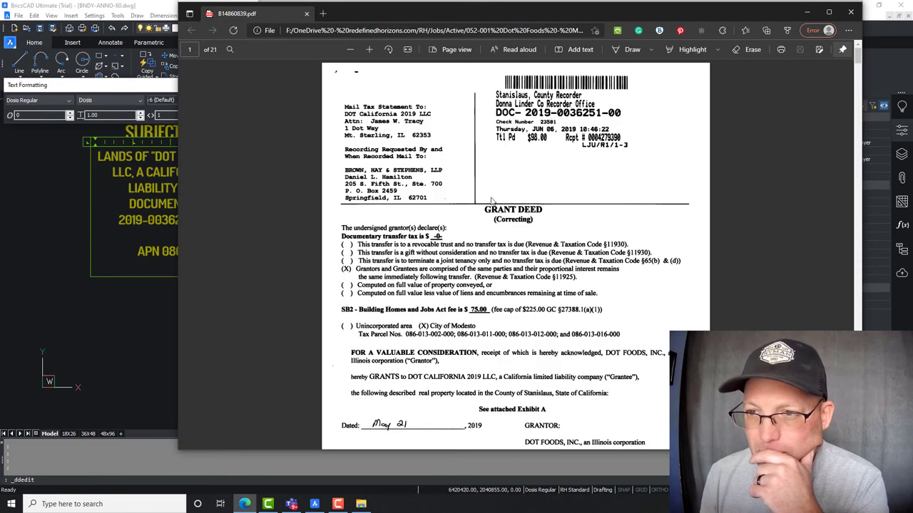
pyautogui.scroll(-5, 492, 205)
pyautogui.scroll(-10, 493, 204)
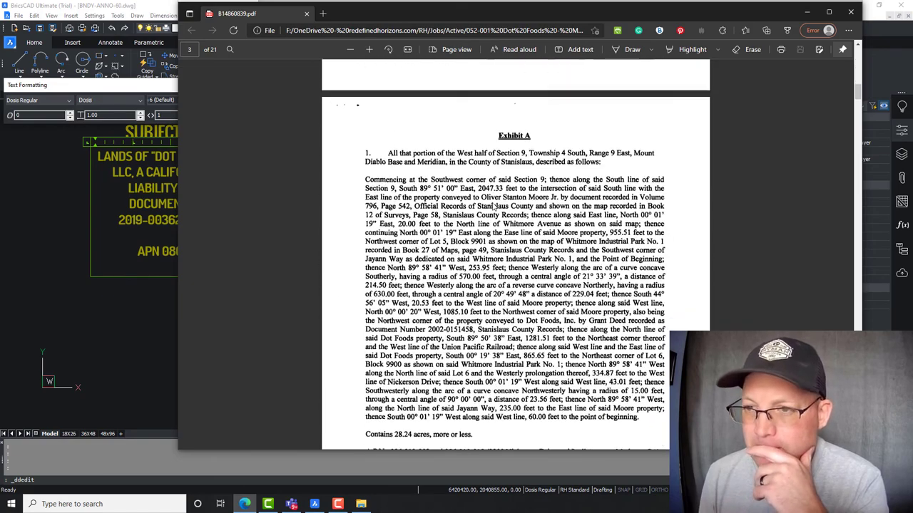
pyautogui.scroll(2, 474, 270)
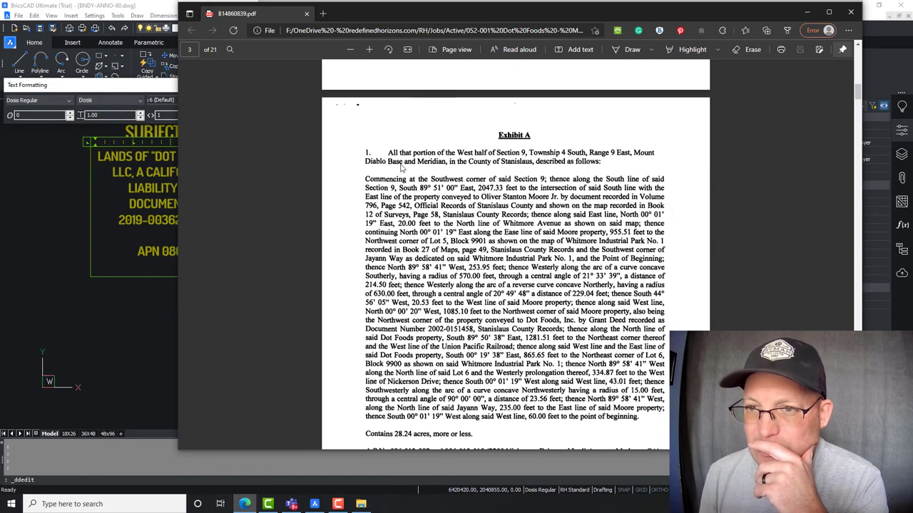
pyautogui.scroll(-3, 386, 163)
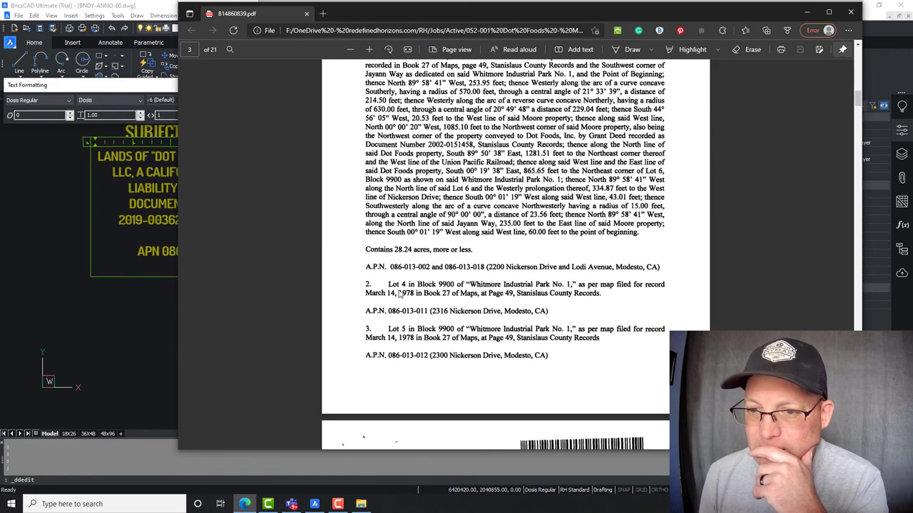
pyautogui.click(851, 13)
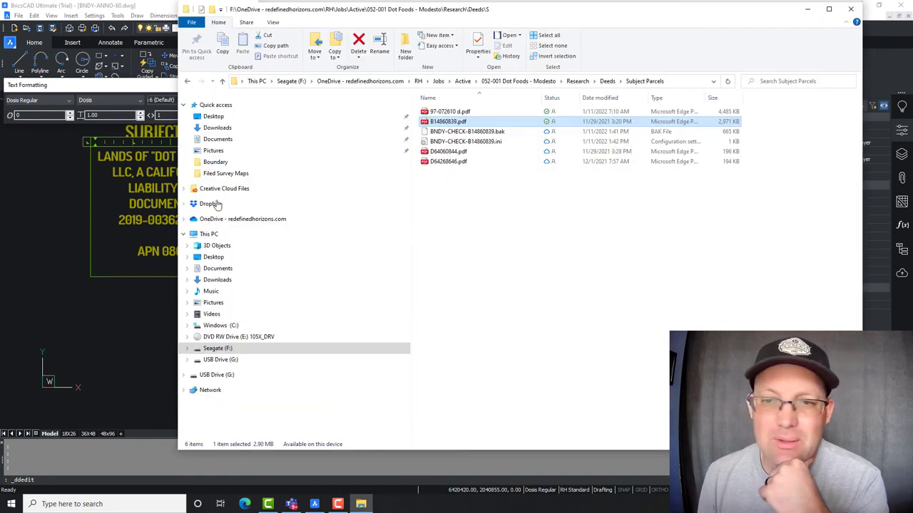
pyautogui.click(850, 9)
# Try adding PARCEL 1 between the document number and the APN in the western ownership text, and delete it again.
pyautogui.write('par')
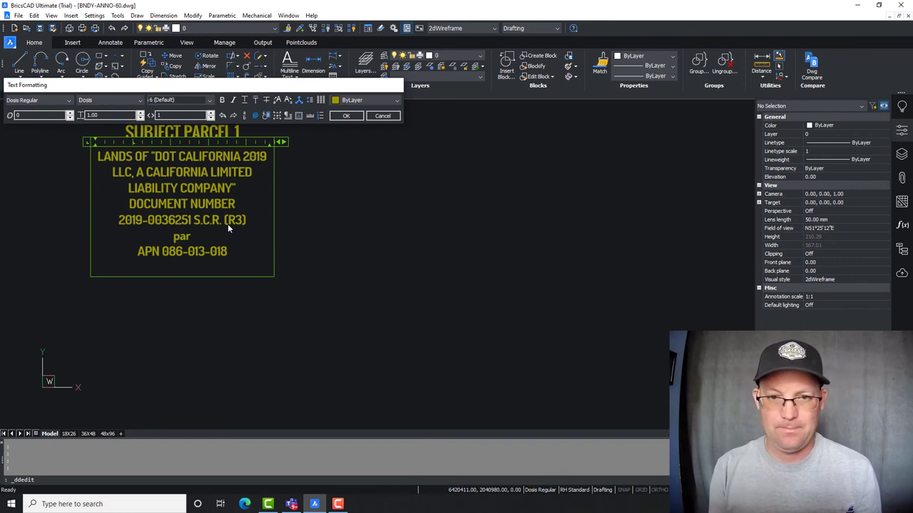
pyautogui.press('BackSpace')
pyautogui.press('BackSpace')
pyautogui.press('BackSpace')
pyautogui.write('PARCEL 1')
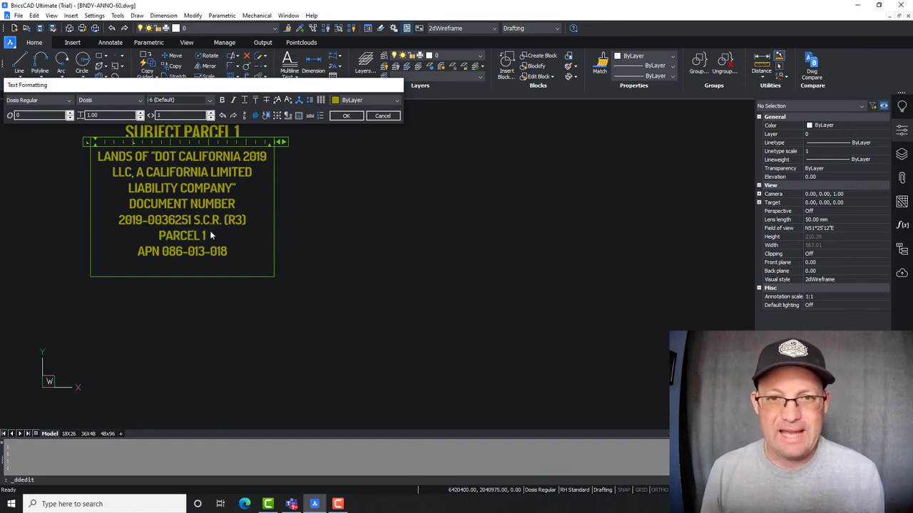
pyautogui.moveTo(210, 235); pyautogui.dragTo(146, 237)
pyautogui.press('Delete')
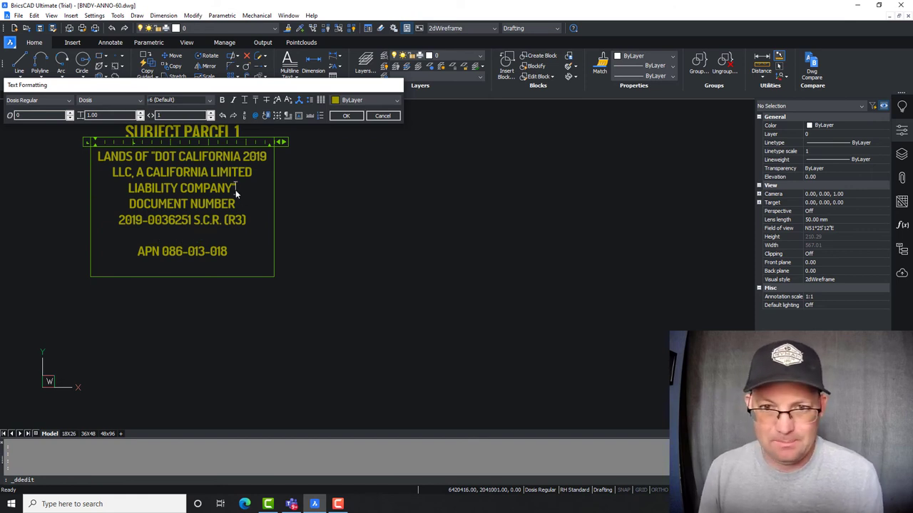
# Add a blank line and the line "PARCEL 1 OF" above the document number in the western ownership text, and finish editing.
pyautogui.press('Return')
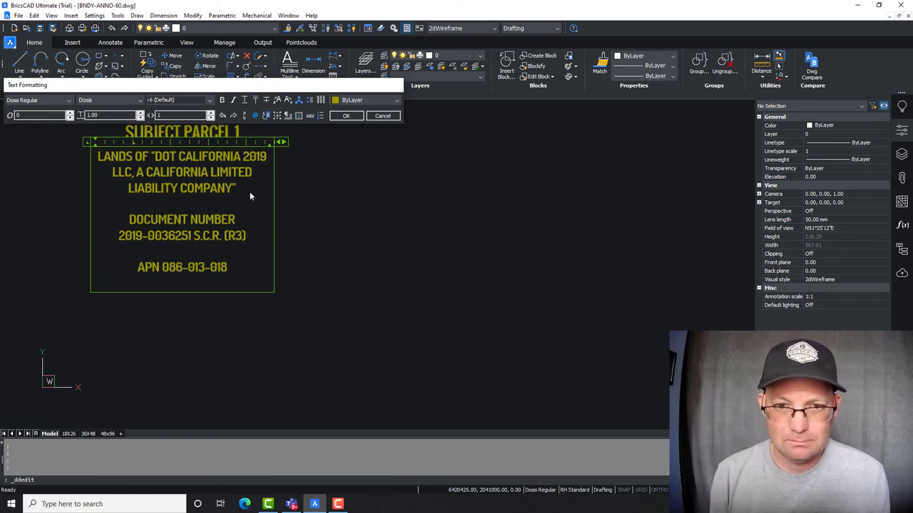
pyautogui.press('Return')
pyautogui.write('PARCEL 1')
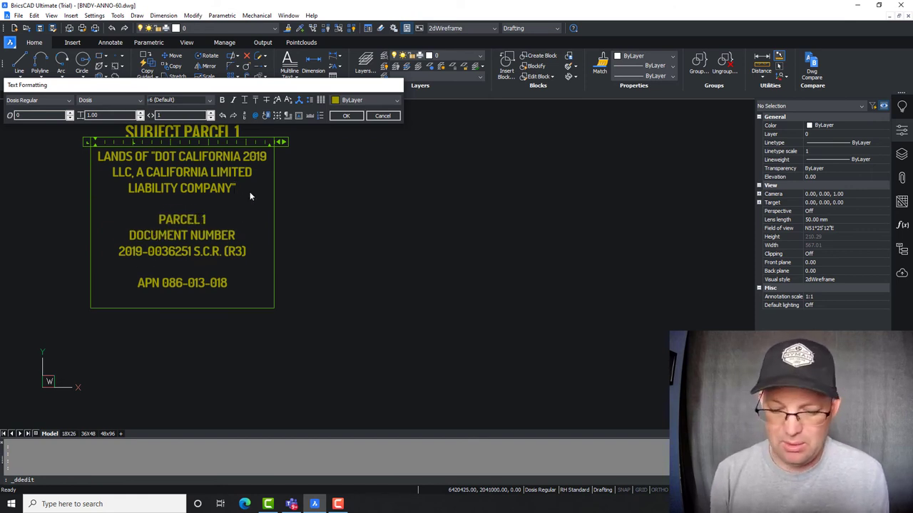
pyautogui.write(' OF')
pyautogui.click(452, 252)
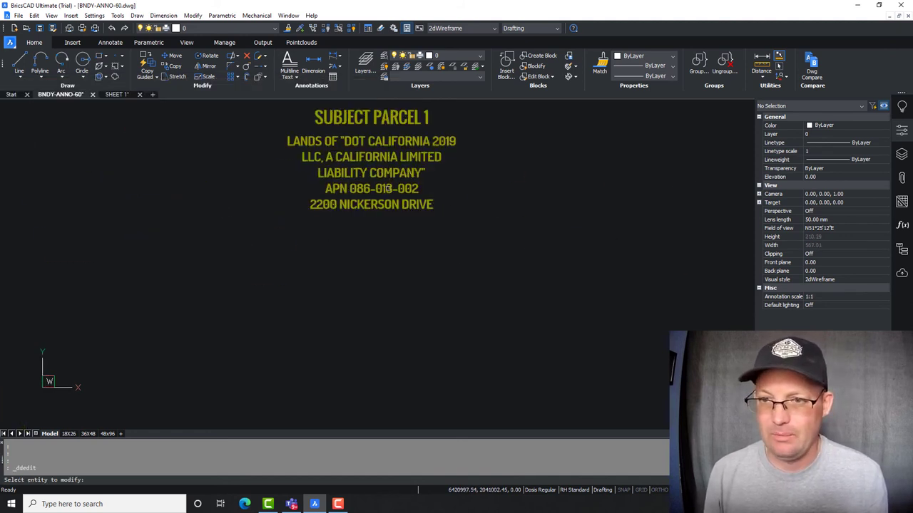
# Add "PARECL 1 OF", the copied document number and "(R3)" above the APN in the eastern ownership text, set off by blank lines.
pyautogui.click(385, 188)
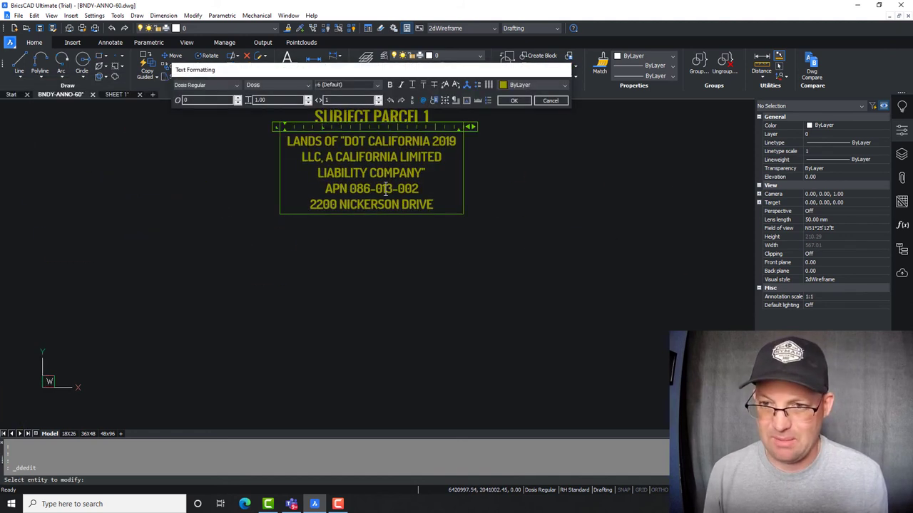
pyautogui.press('Return')
pyautogui.press('Return')
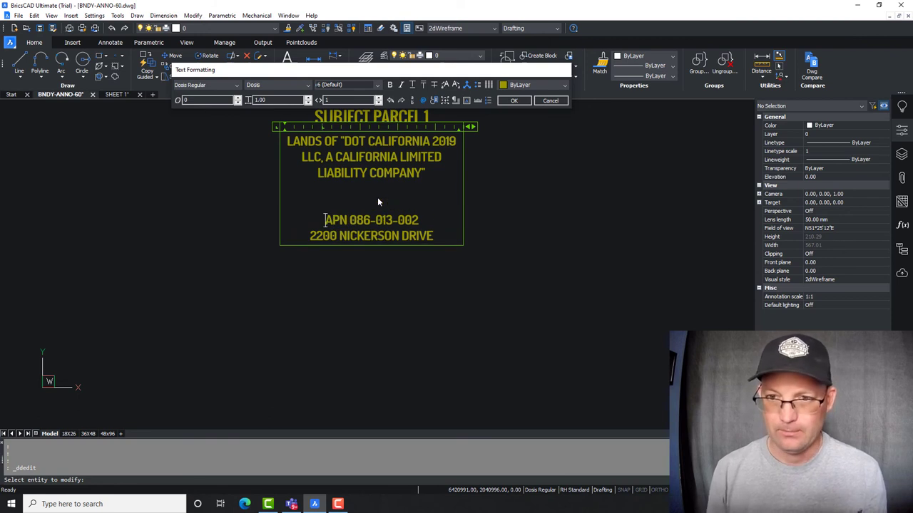
pyautogui.press('Return')
pyautogui.write('P')
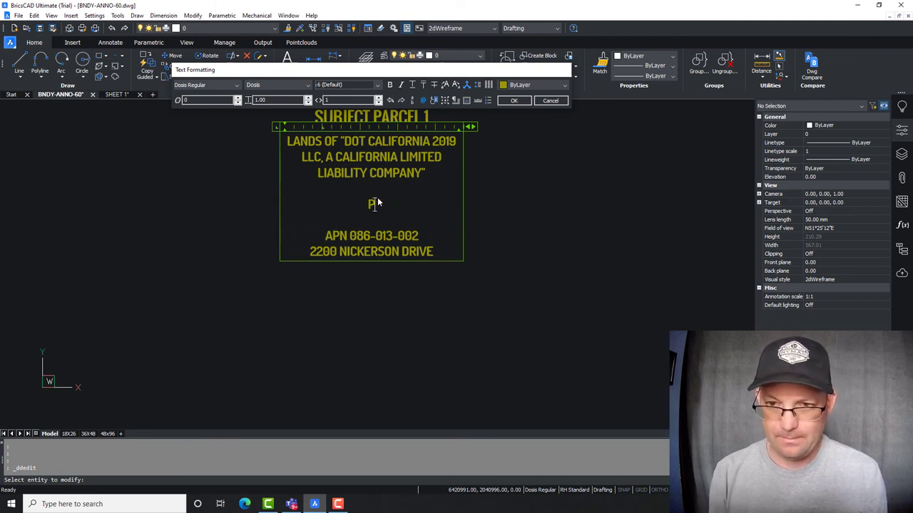
pyautogui.write('ARECL 1 OF')
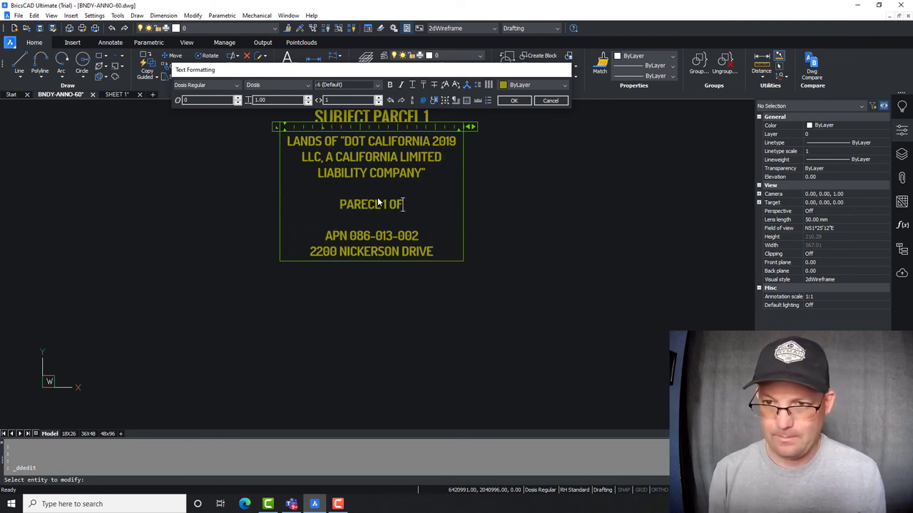
pyautogui.hotkey('ctrl', 'v')
pyautogui.write('(R3)')
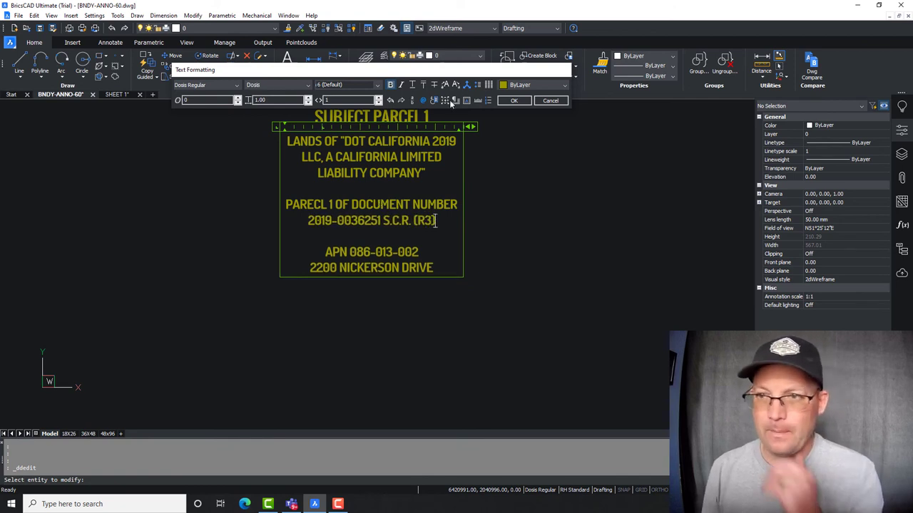
pyautogui.click(513, 100)
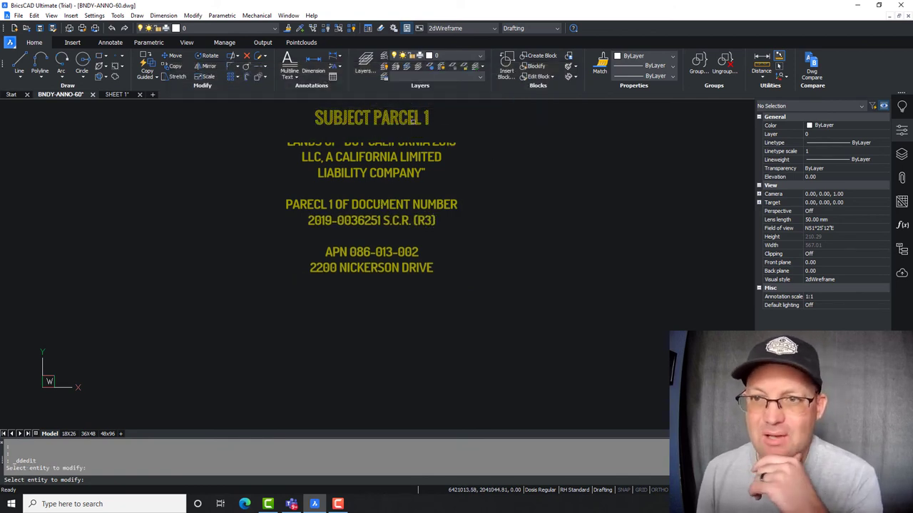
pyautogui.press('Escape')
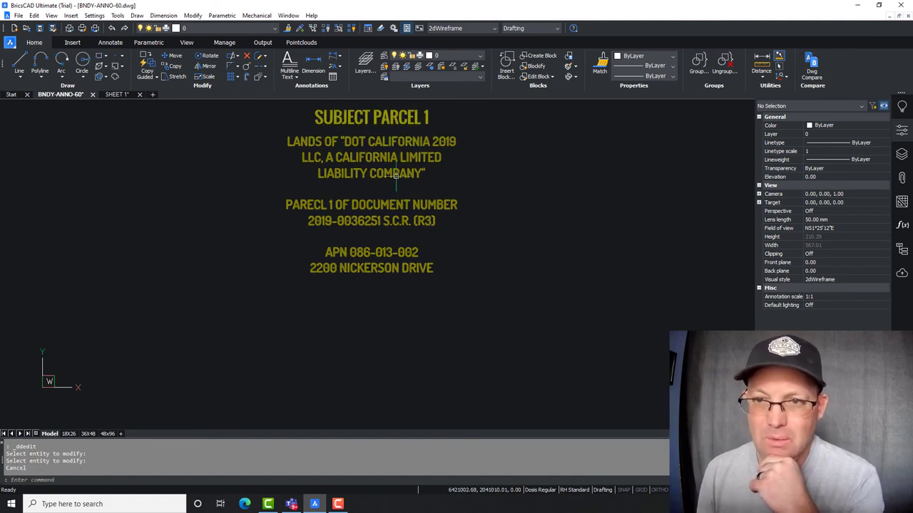
# Examine the edited ownership texts, the ownership label north of the boundary and the adjoining parcels around the site.
pyautogui.moveTo(401, 203)
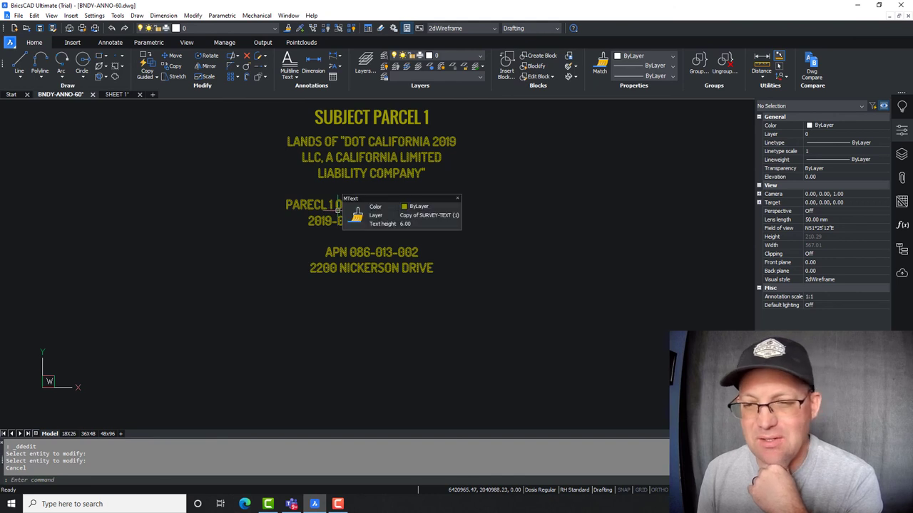
pyautogui.click(404, 322)
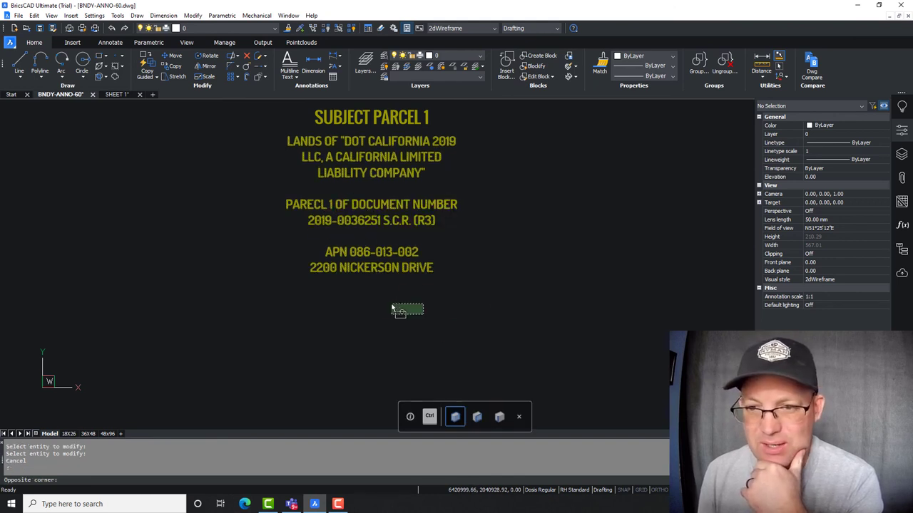
pyautogui.scroll(-5, 388, 269)
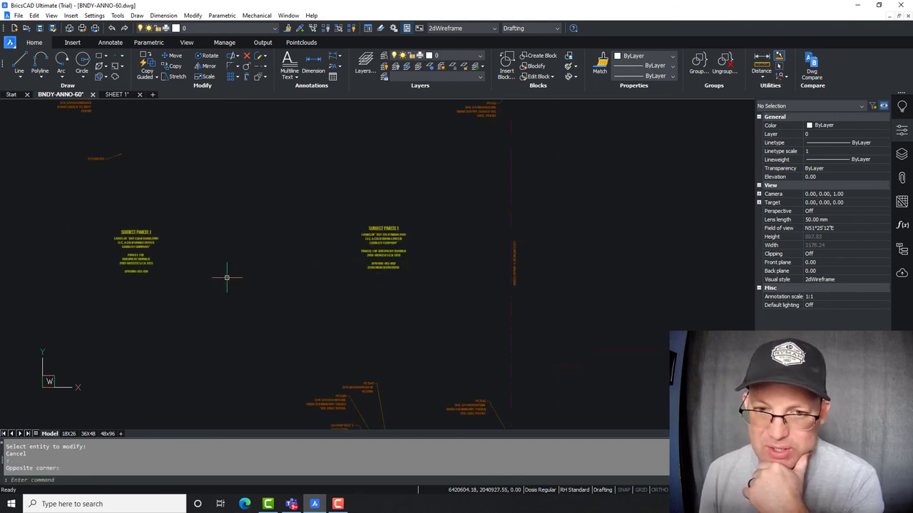
pyautogui.scroll(-3, 252, 273)
pyautogui.moveTo(281, 266); pyautogui.dragTo(464, 280, button='middle')
pyautogui.scroll(8, 458, 164)
pyautogui.scroll(-3, 416, 224)
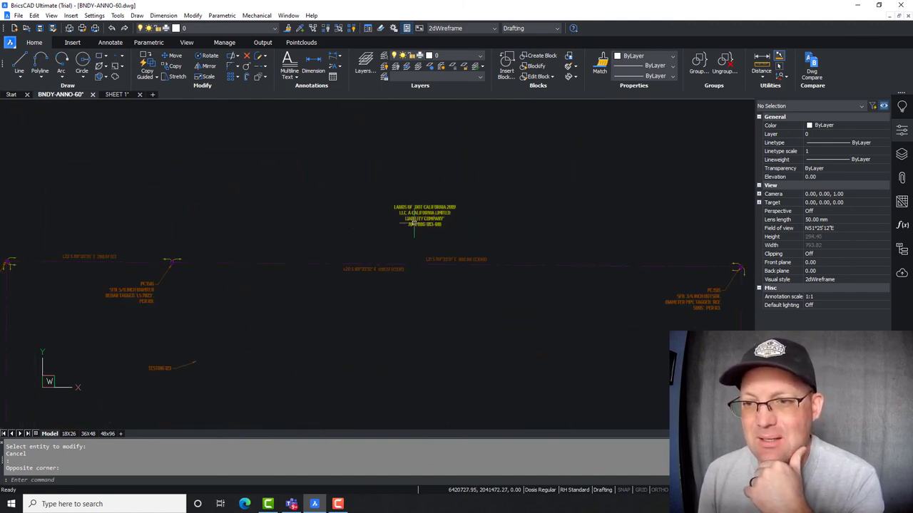
pyautogui.moveTo(275, 230); pyautogui.dragTo(626, 208, button='middle')
pyautogui.scroll(-6, 374, 289)
pyautogui.moveTo(360, 221)
pyautogui.mouseDown(button='middle')
pyautogui.moveTo(313, 257)
pyautogui.moveTo(333, 193)
pyautogui.moveTo(336, 200)
pyautogui.mouseUp(button='middle')
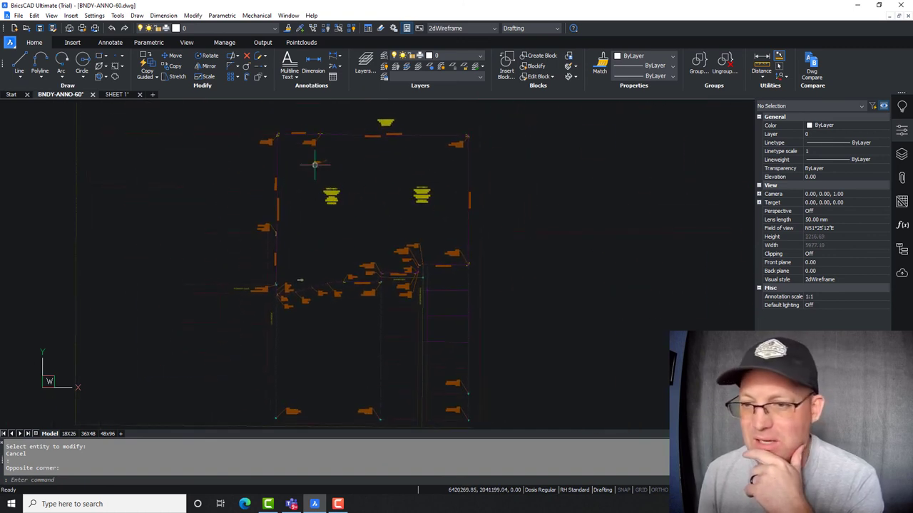
pyautogui.scroll(3, 388, 178)
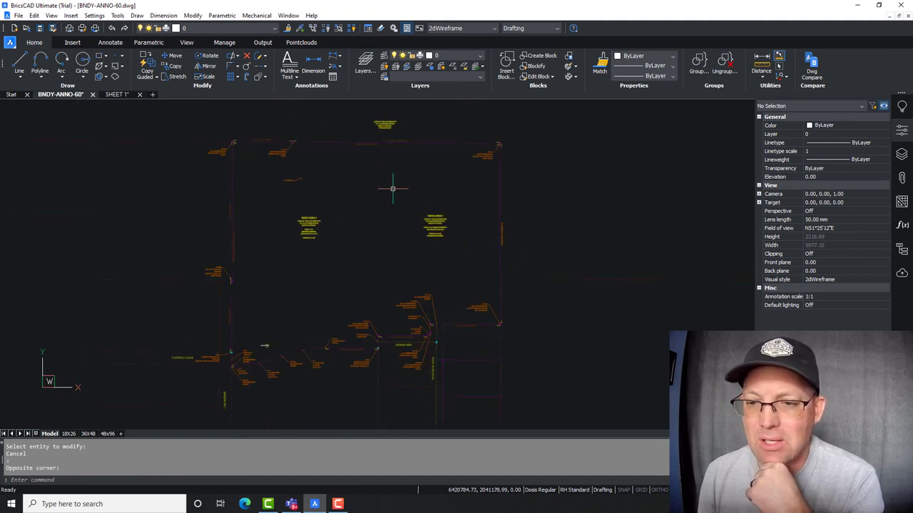
pyautogui.moveTo(390, 238); pyautogui.dragTo(375, 261, button='middle')
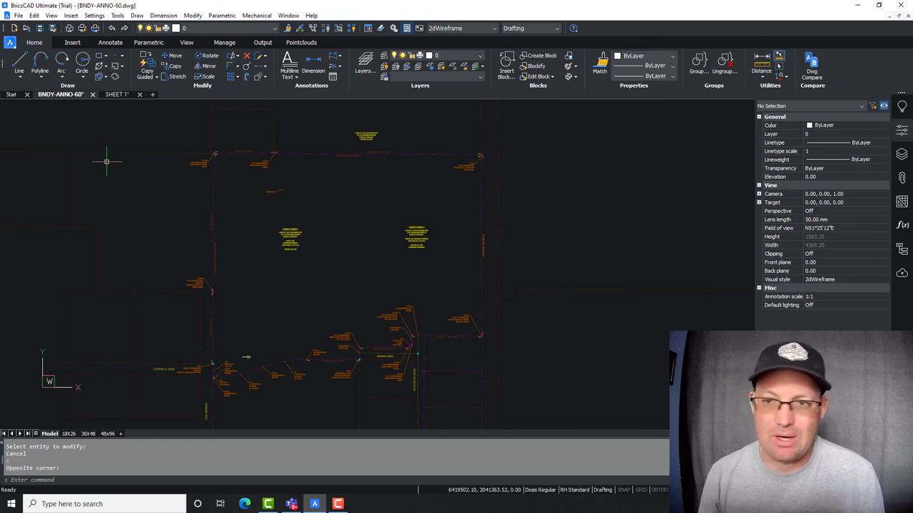
pyautogui.moveTo(132, 222); pyautogui.dragTo(166, 206, button='middle')
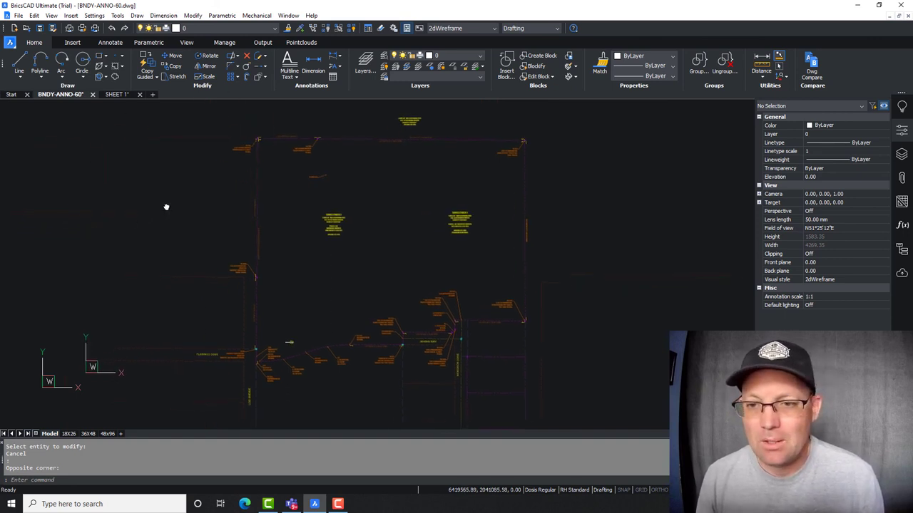